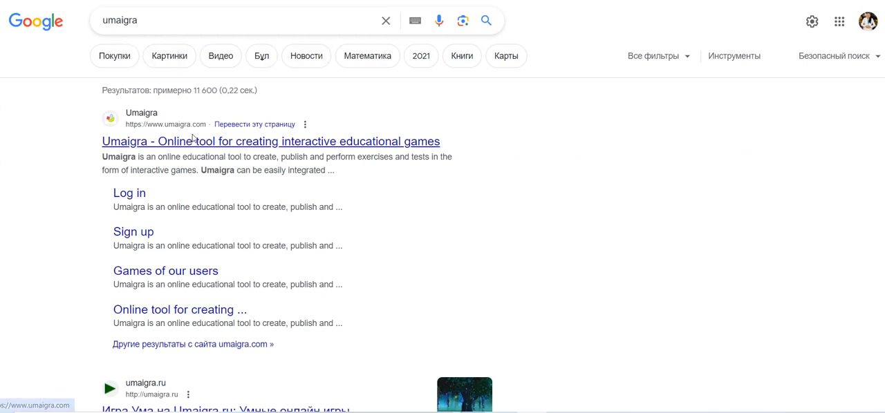
# Open the Umaigra website from the search results
pyautogui.click(191, 141)
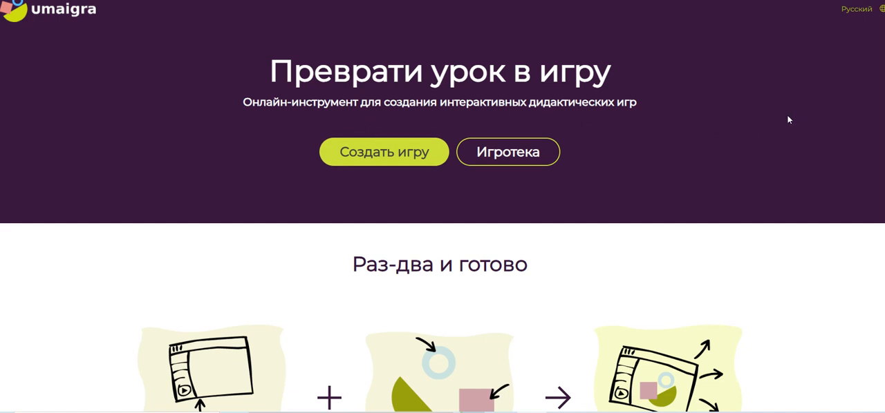
pyautogui.click(870, 21)
# Examine the home page's overview of how games are made and its gallery of game templates
pyautogui.scroll(-3, 677, 109)
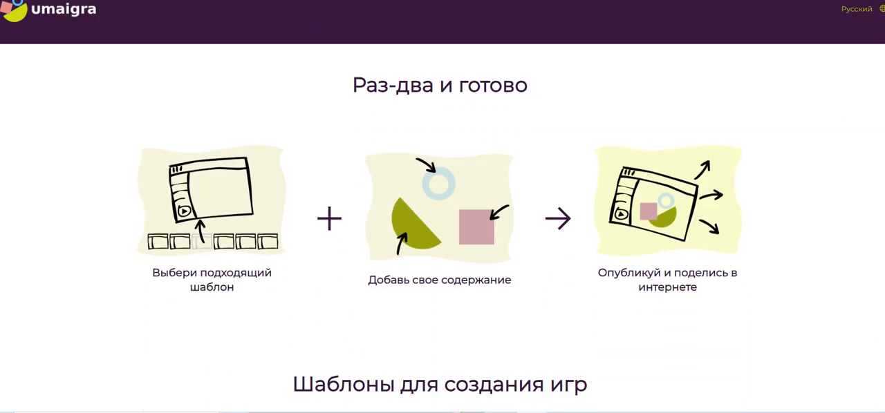
pyautogui.scroll(-1, 442, 221)
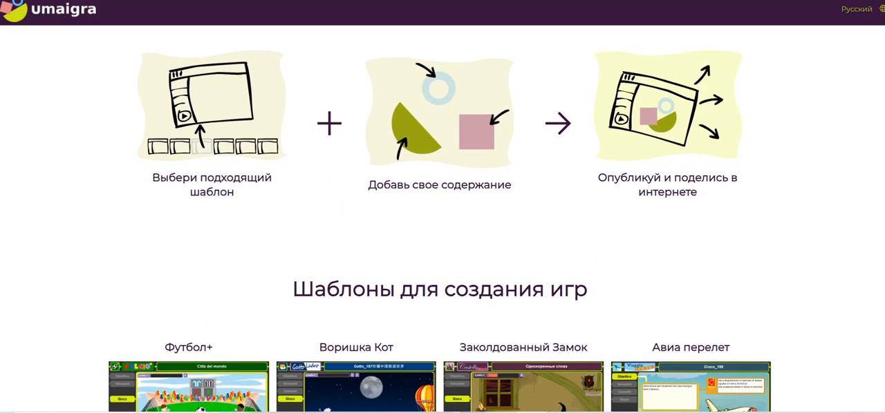
pyautogui.scroll(2, 442, 221)
pyautogui.scroll(-5, 875, 247)
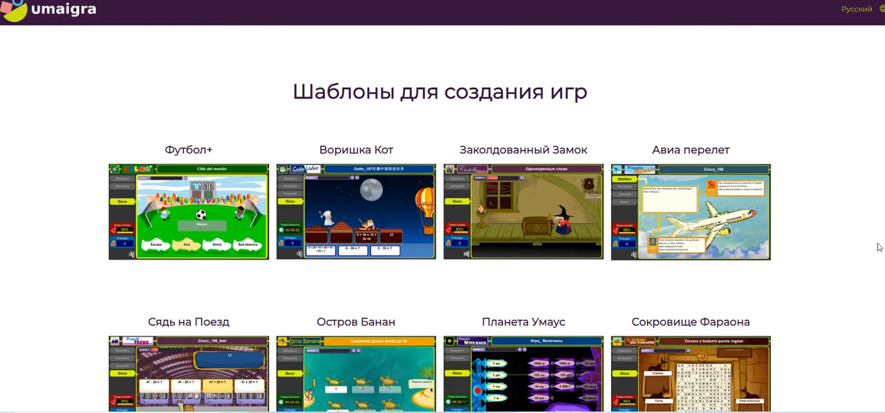
pyautogui.scroll(1, 877, 263)
pyautogui.scroll(-1, 877, 247)
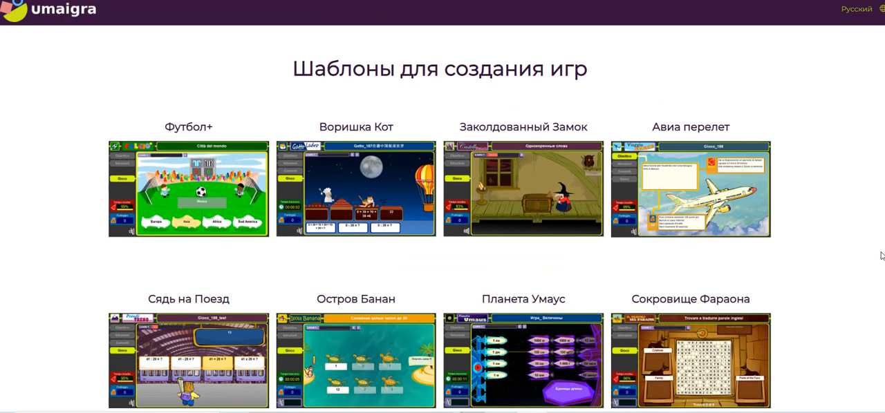
pyautogui.scroll(-1, 880, 256)
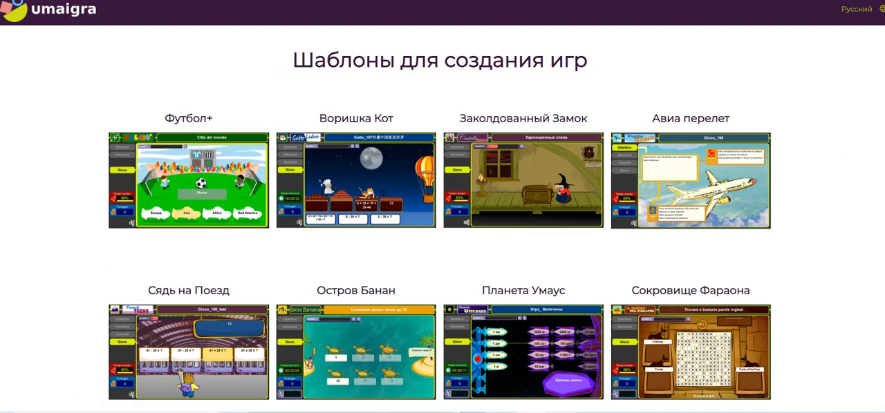
pyautogui.scroll(5, 443, 228)
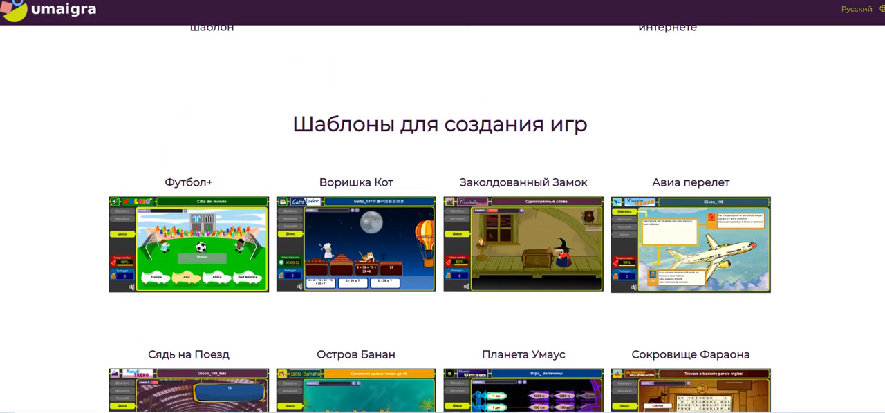
pyautogui.scroll(-6, 443, 228)
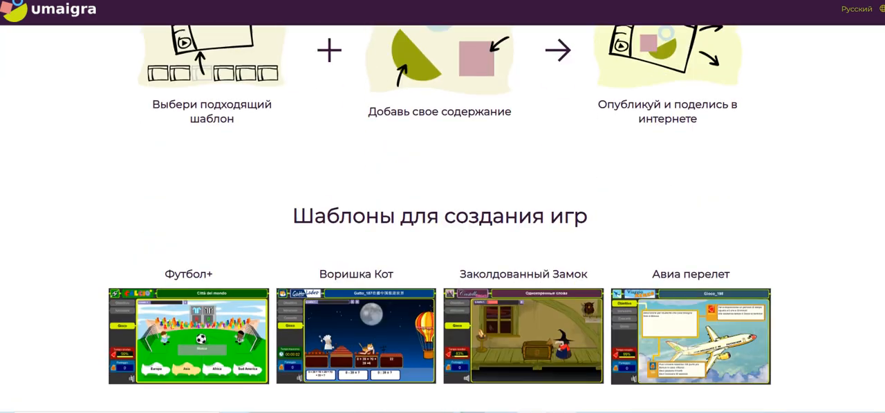
pyautogui.scroll(10, 442, 228)
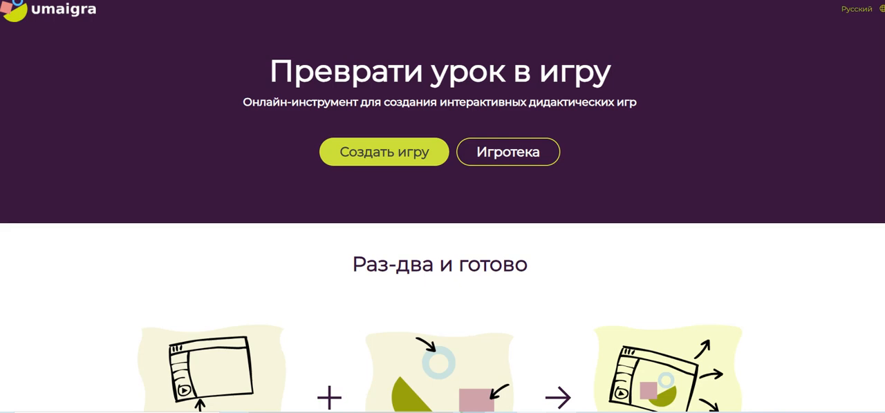
# Start creating a game, register with the Google account and confirm signing in to umaigra.com
pyautogui.click(385, 161)
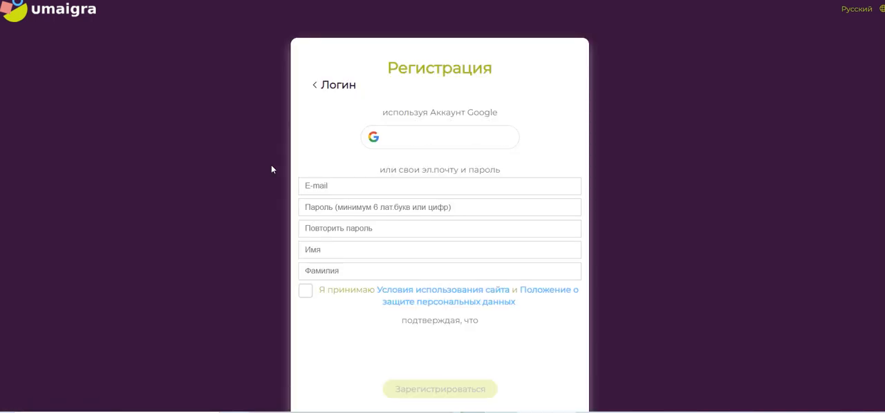
pyautogui.click(453, 138)
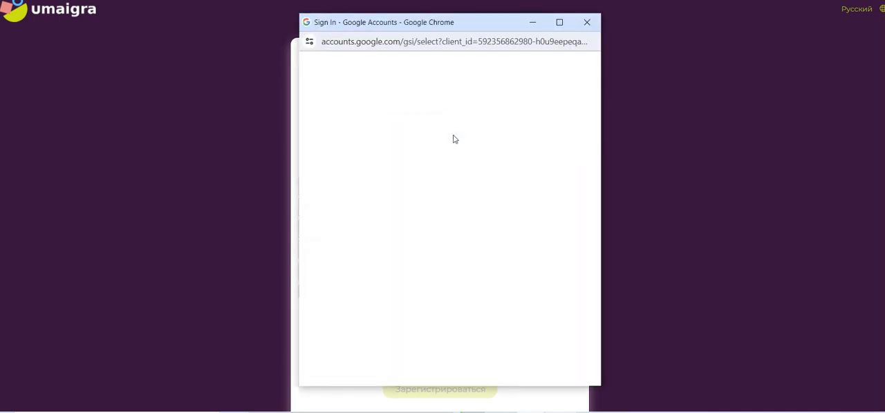
pyautogui.click(406, 174)
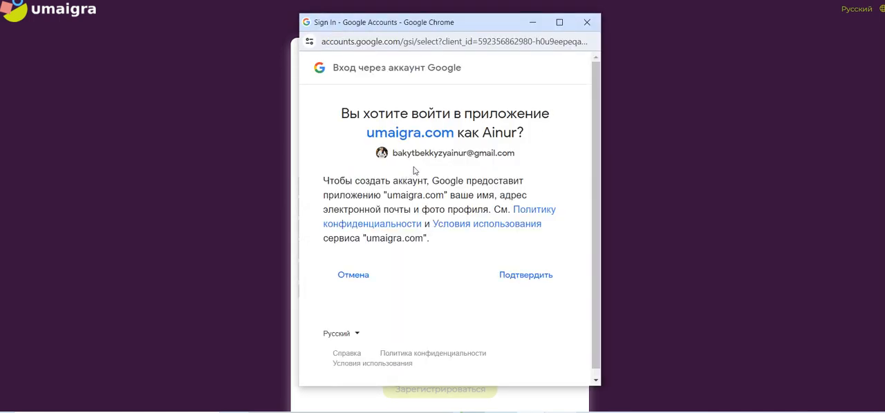
pyautogui.click(527, 285)
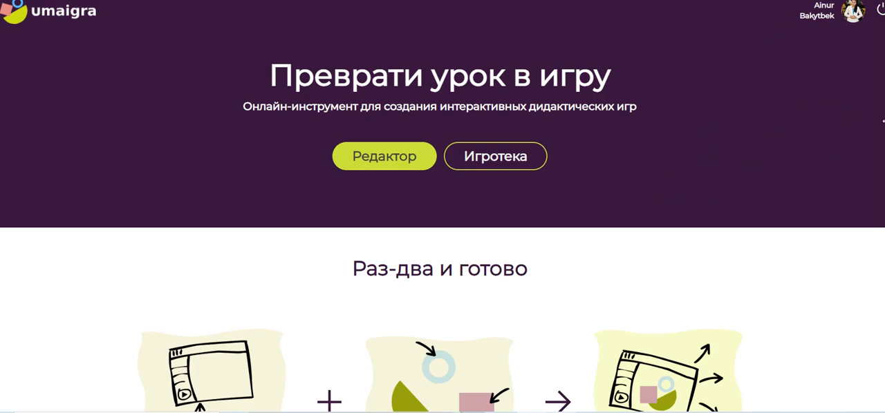
# Open the users' games built on the "Сядь на Поезд" template and look through the list
pyautogui.scroll(-10, 442, 221)
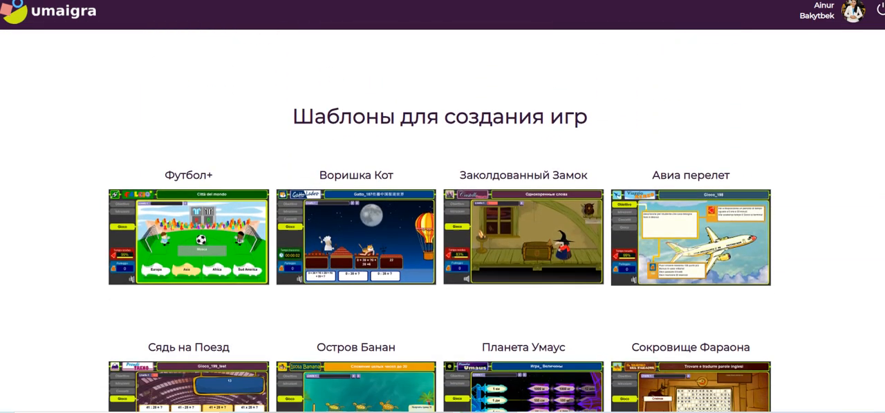
pyautogui.scroll(4, 443, 221)
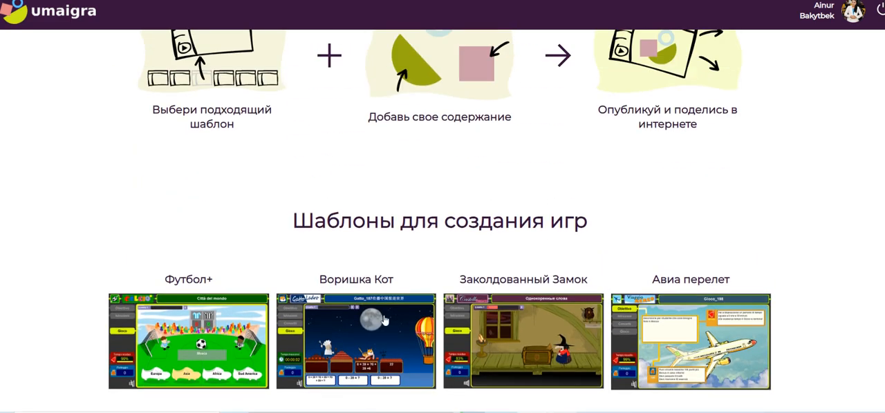
pyautogui.scroll(-3, 442, 221)
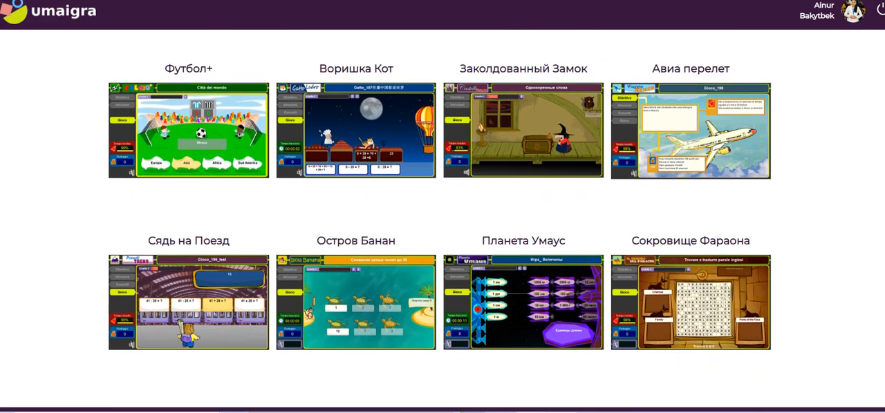
pyautogui.click(194, 316)
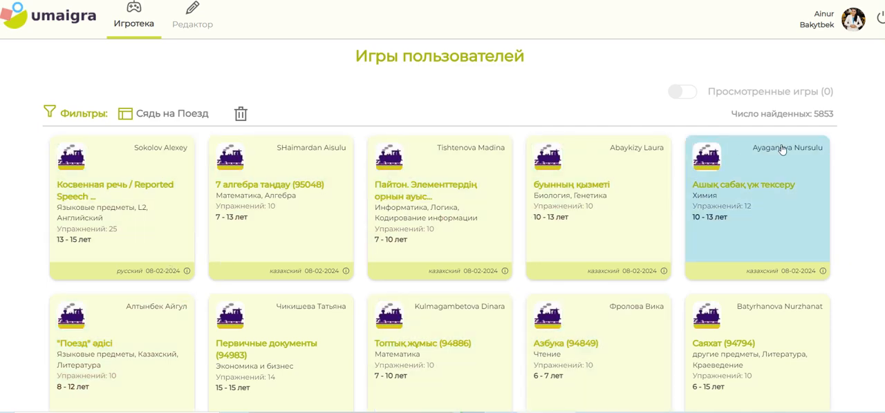
pyautogui.scroll(-6, 882, 286)
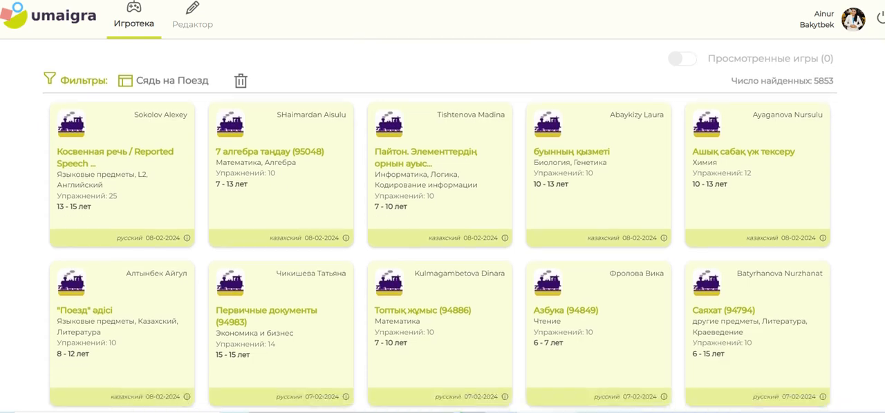
pyautogui.scroll(5, 882, 286)
pyautogui.scroll(3, 882, 159)
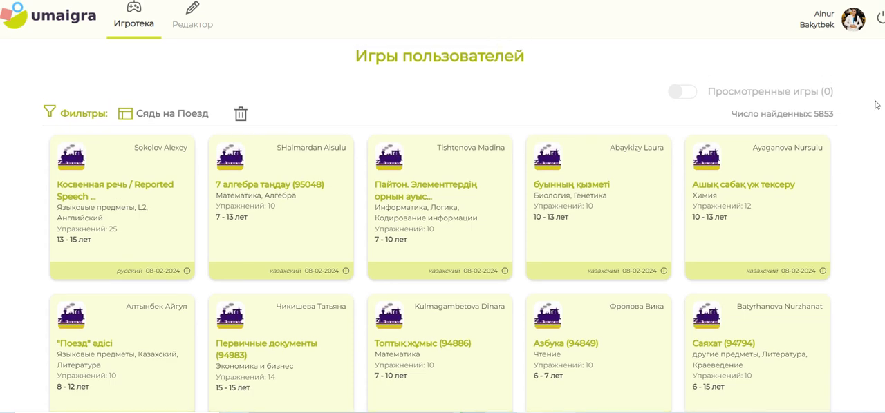
pyautogui.scroll(-3, 879, 138)
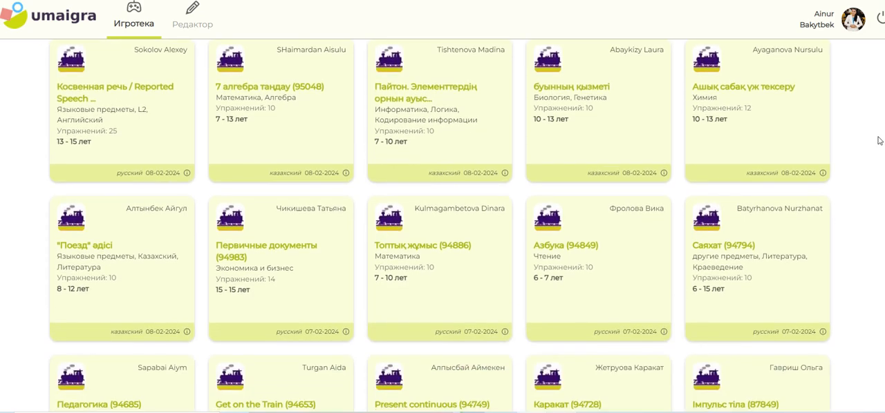
pyautogui.scroll(-6, 875, 164)
pyautogui.scroll(9, 871, 152)
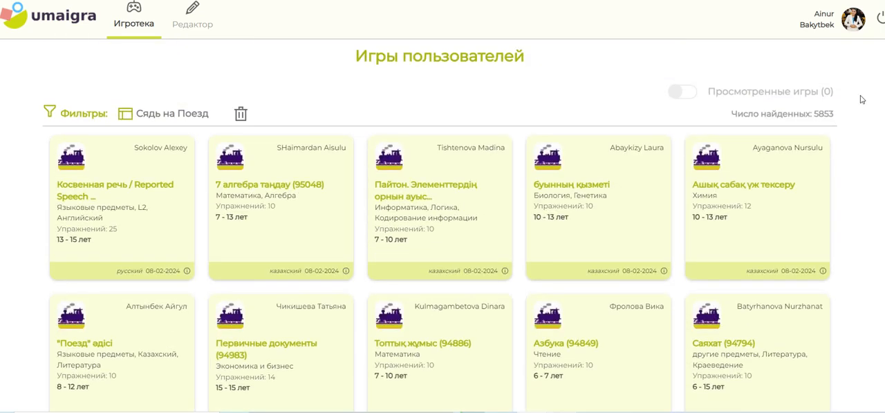
# Filter the games by discipline Информатика, additional template Футбол+, age 12 лет and language казахский, and apply the filters
pyautogui.click(85, 112)
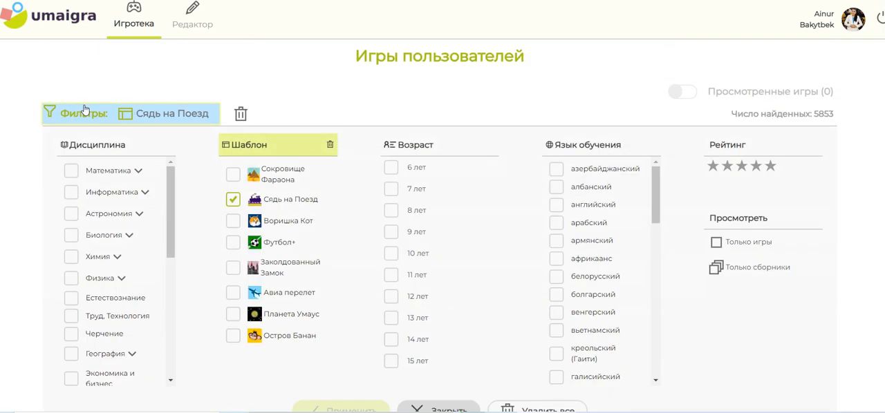
pyautogui.click(100, 199)
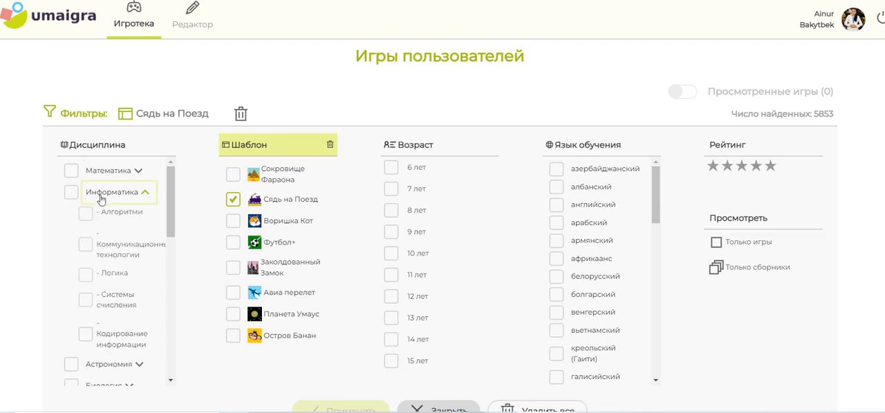
pyautogui.click(71, 193)
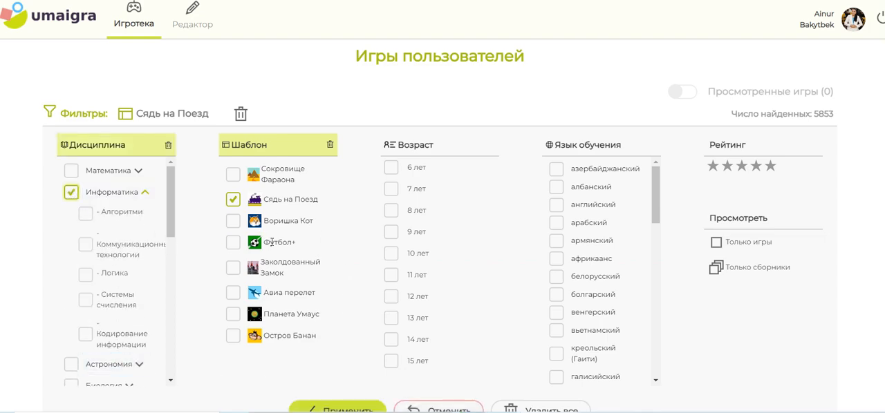
pyautogui.click(233, 244)
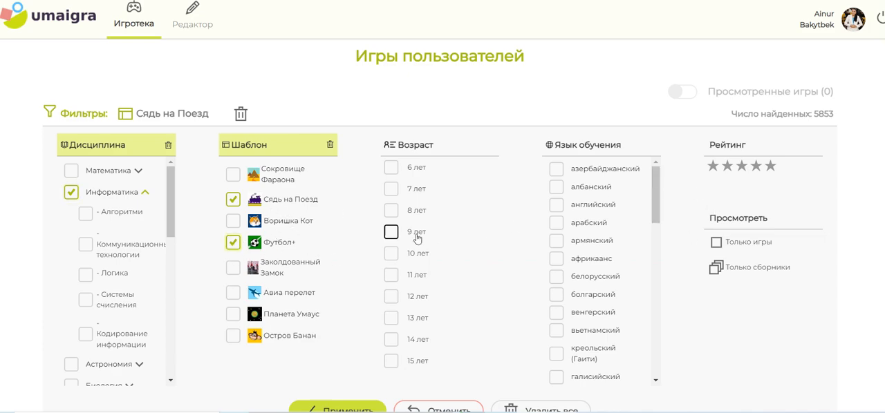
pyautogui.click(390, 299)
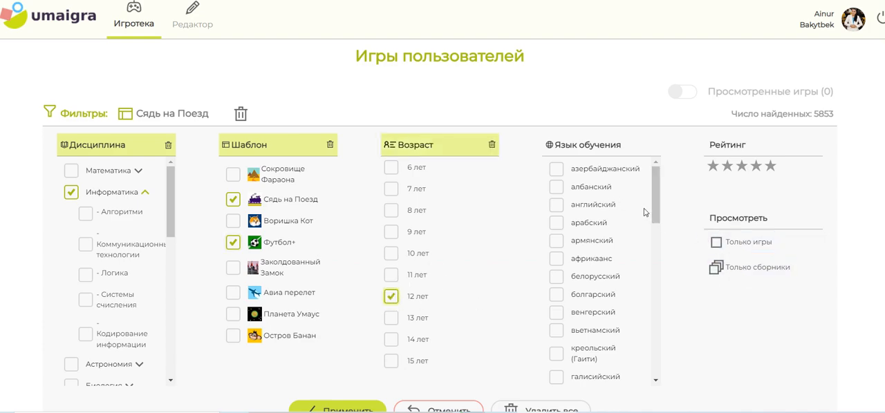
pyautogui.moveTo(660, 185); pyautogui.dragTo(667, 266)
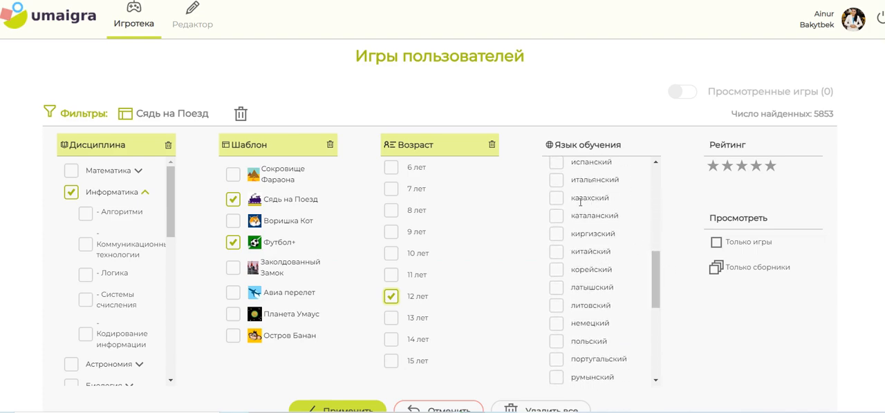
pyautogui.click(556, 199)
pyautogui.scroll(-2, 345, 297)
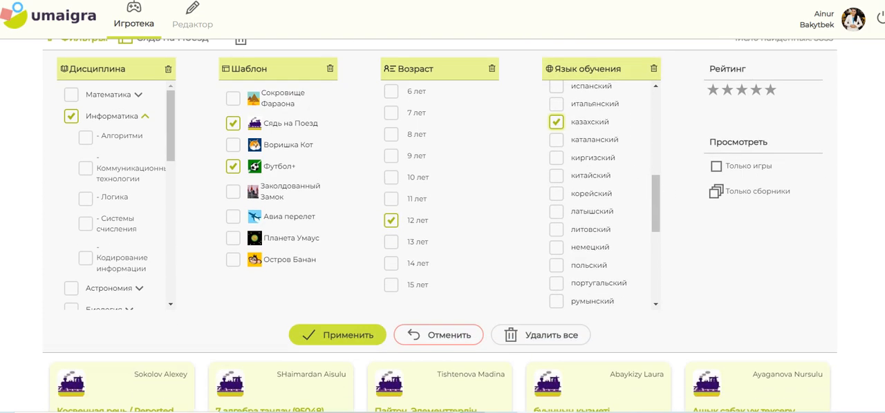
pyautogui.click(347, 308)
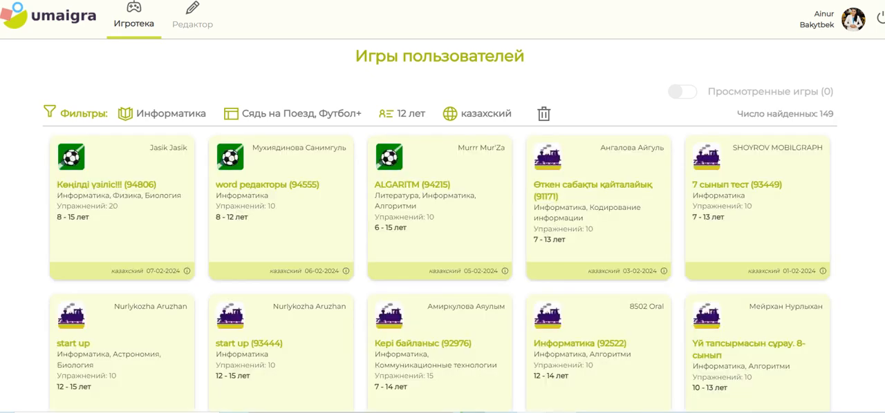
# Browse the filtered computer science games, checking their titles, topics and age ranges
pyautogui.scroll(-1, 442, 228)
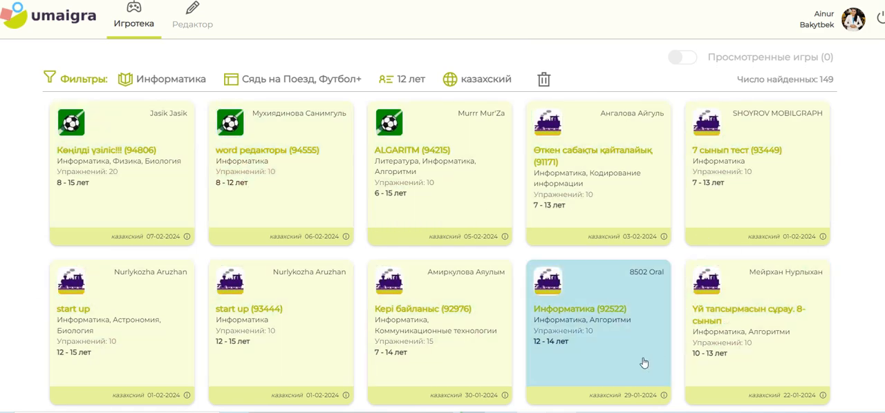
pyautogui.scroll(-2, 760, 185)
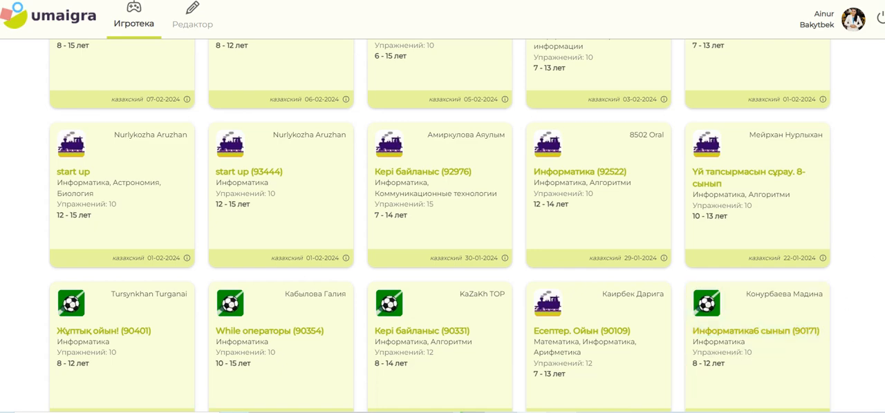
pyautogui.scroll(-5, 439, 225)
pyautogui.scroll(5, 440, 225)
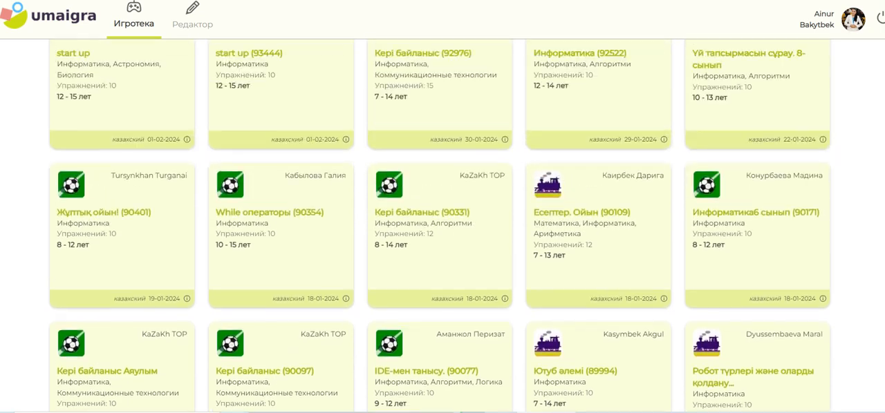
pyautogui.scroll(-2, 439, 225)
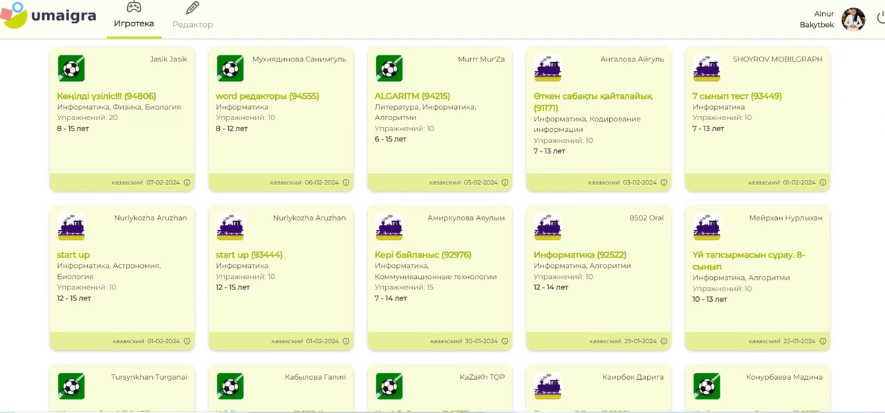
pyautogui.scroll(-2, 883, 228)
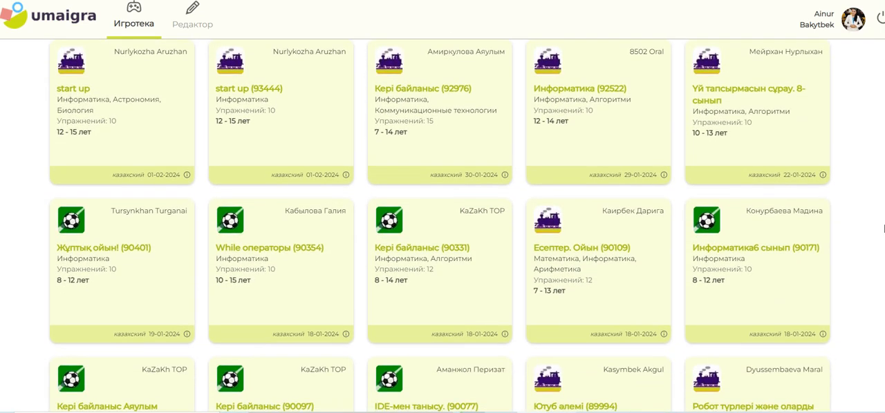
pyautogui.scroll(-2, 883, 228)
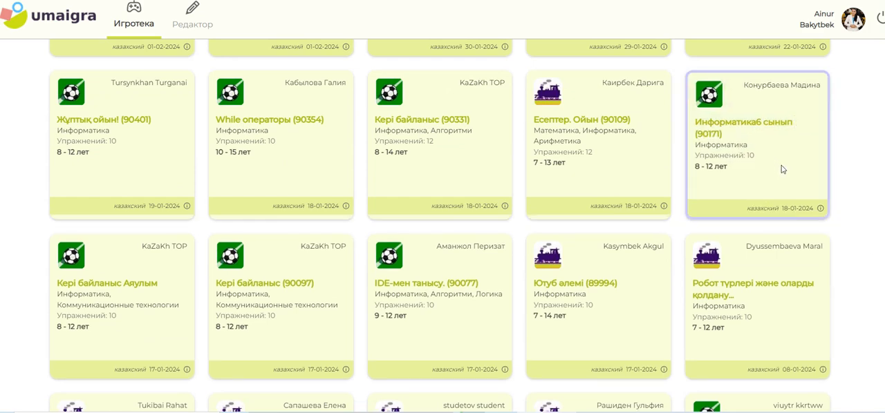
# Open the users' game "Информатика6 сынып (90171)" from the filtered list
pyautogui.click(781, 168)
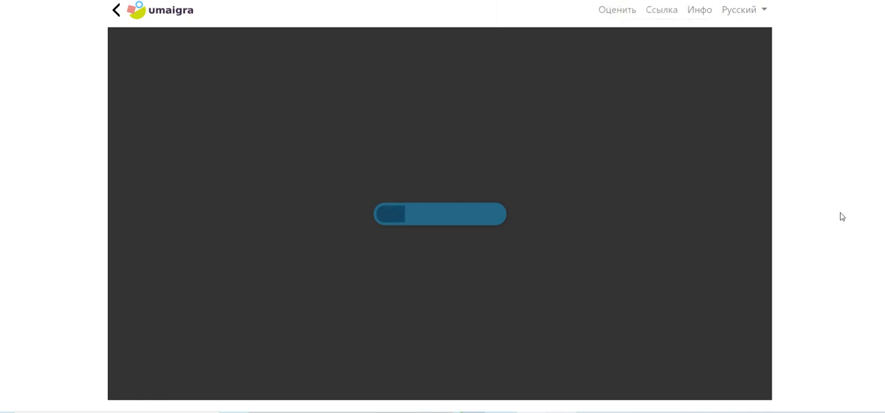
pyautogui.scroll(-1, 439, 208)
pyautogui.scroll(1, 440, 208)
pyautogui.scroll(-1, 440, 208)
pyautogui.scroll(1, 439, 207)
pyautogui.scroll(-1, 598, 337)
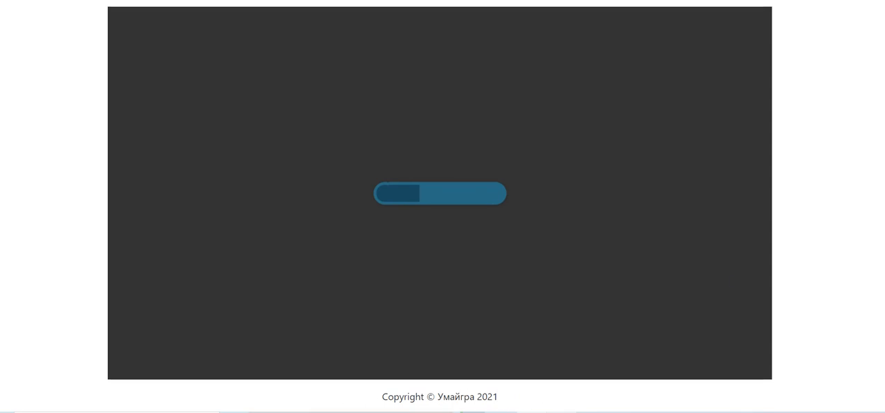
pyautogui.scroll(1, 439, 207)
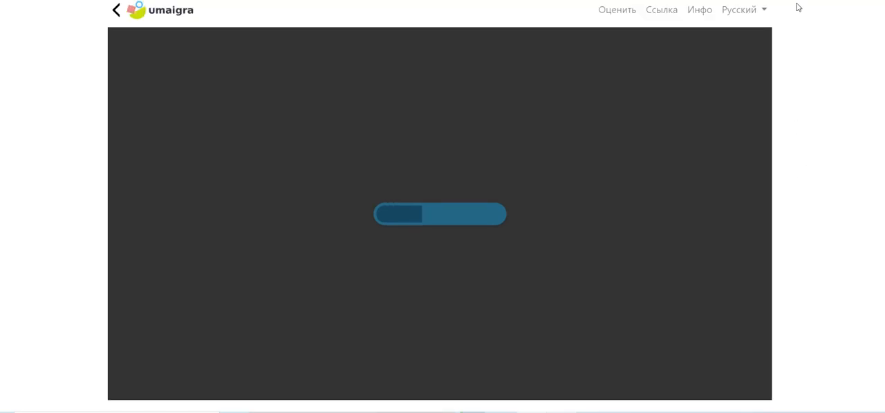
pyautogui.click(749, 16)
pyautogui.click(833, 171)
pyautogui.click(615, 412)
pyautogui.click(595, 344)
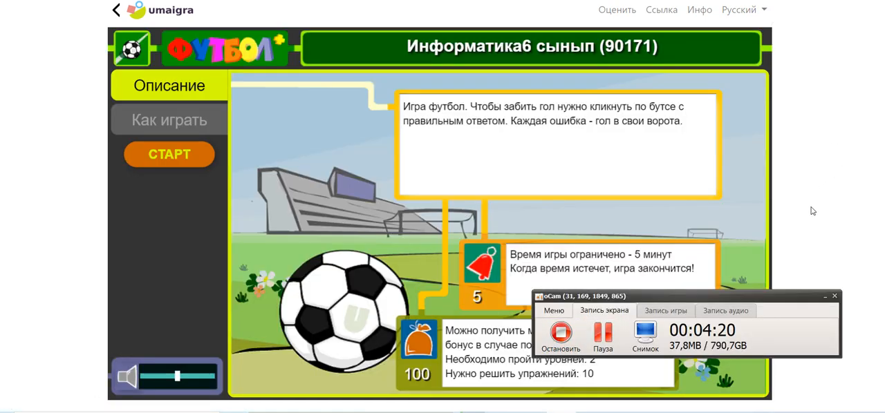
pyautogui.click(812, 211)
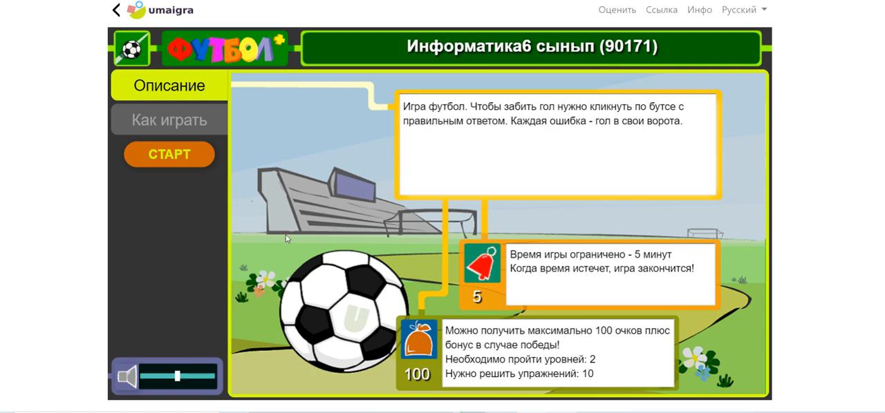
# Start the game and play level 1, answering нүктелі үтір, Правда, Правда, операторлардың орындалуы, Символдар жиынтығы, Правда and Қайталануы
pyautogui.click(172, 157)
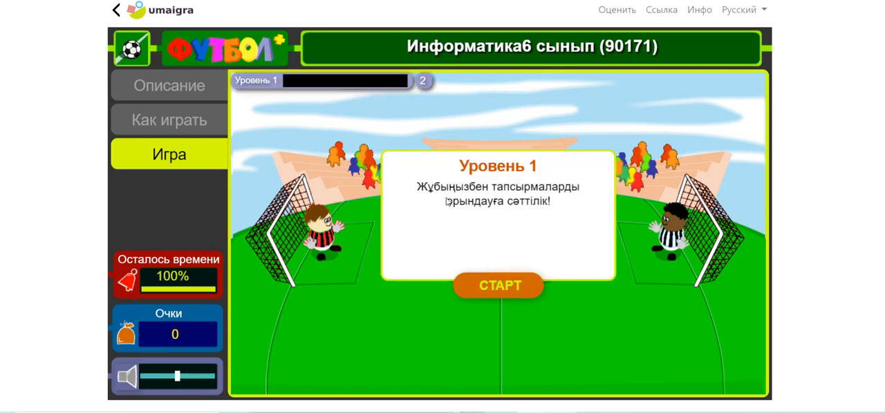
pyautogui.click(507, 292)
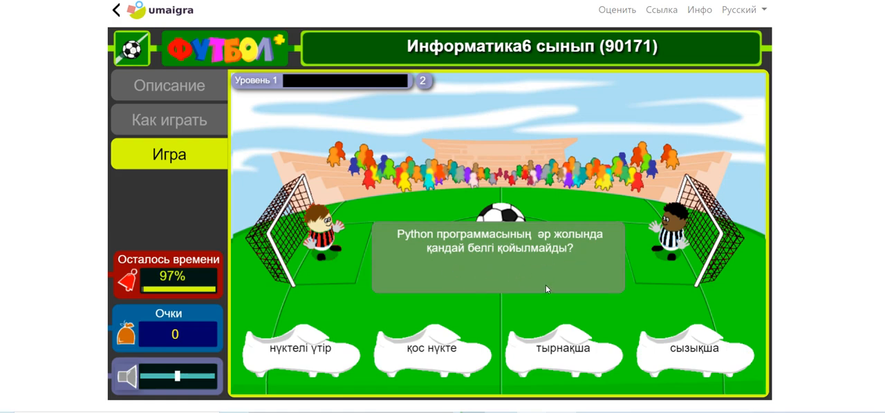
pyautogui.click(310, 371)
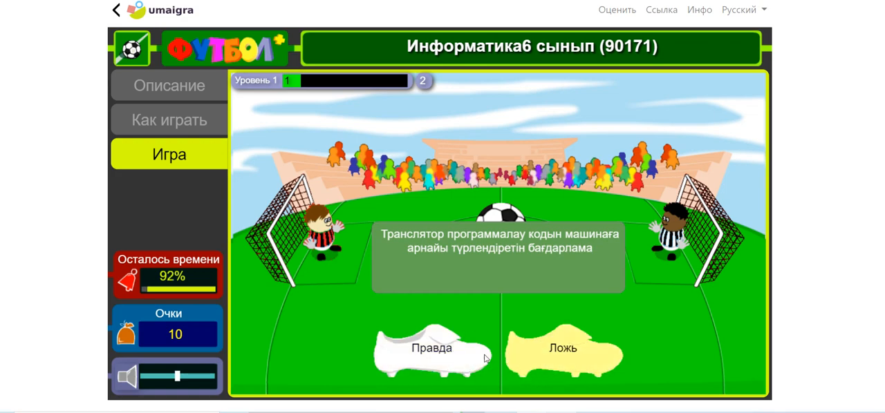
pyautogui.click(453, 342)
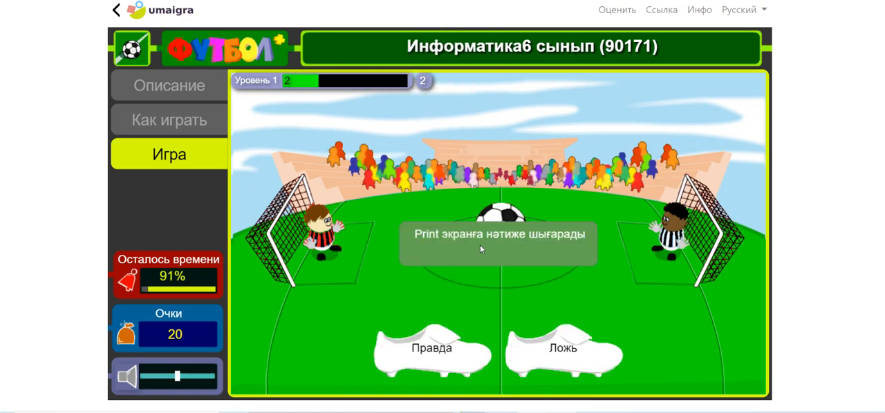
pyautogui.click(453, 360)
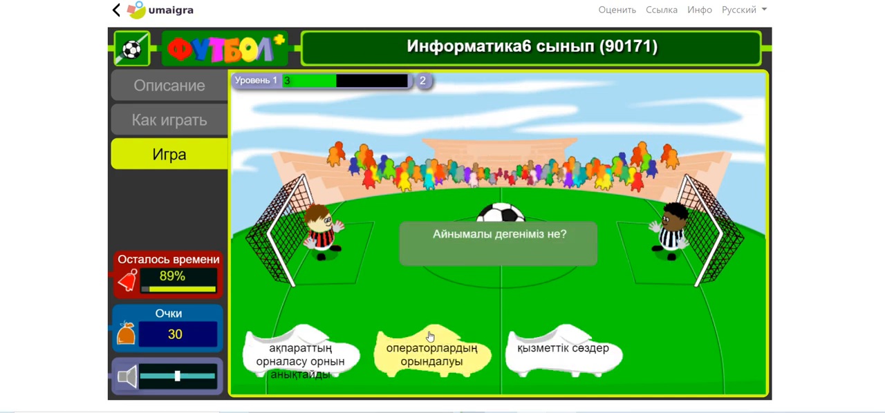
pyautogui.click(433, 360)
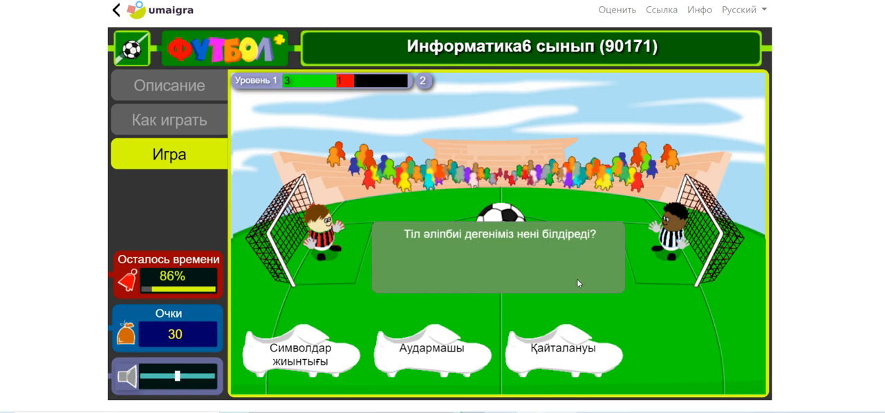
pyautogui.click(283, 362)
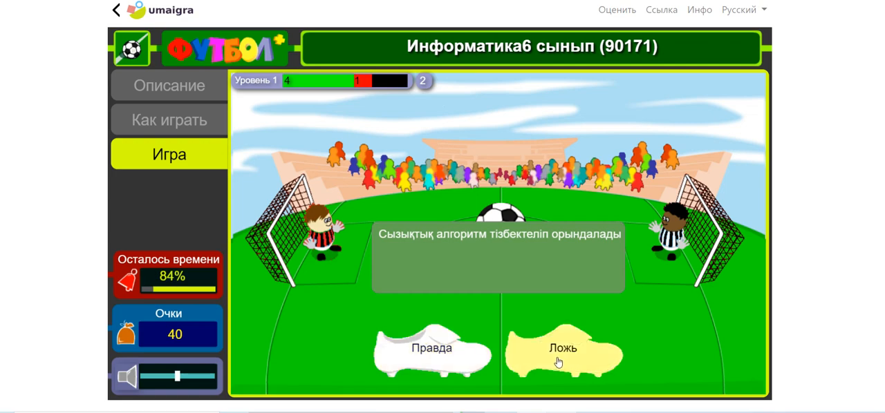
pyautogui.click(439, 359)
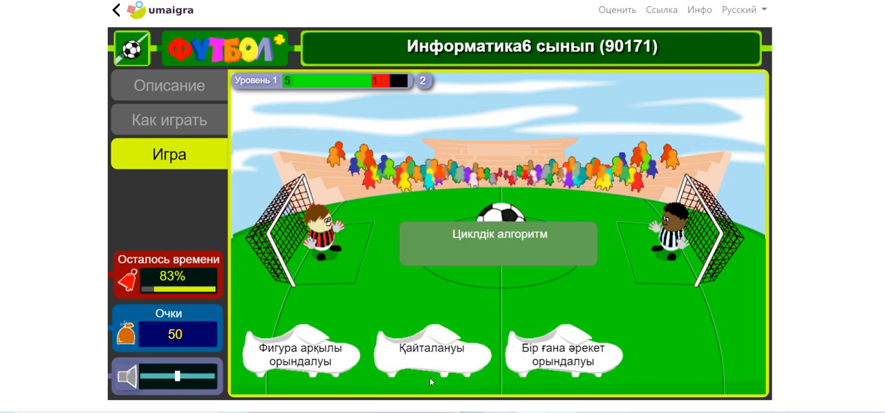
pyautogui.click(439, 365)
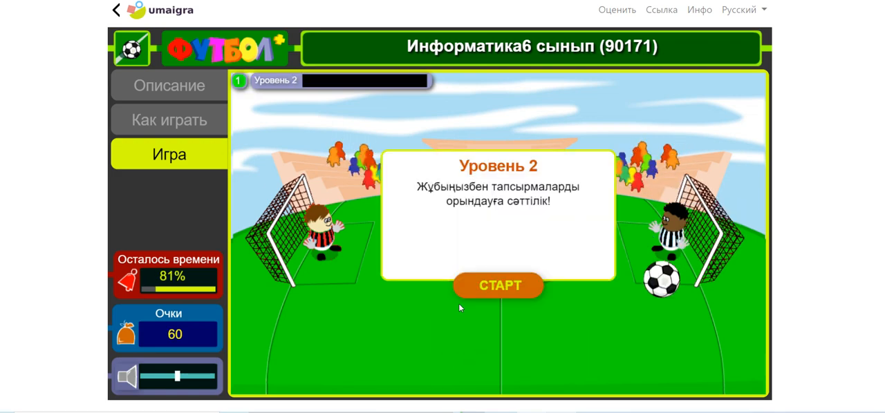
# Start level 2 and play it to the end, answering Символдар жиынтығы, Правда and the last question
pyautogui.click(492, 287)
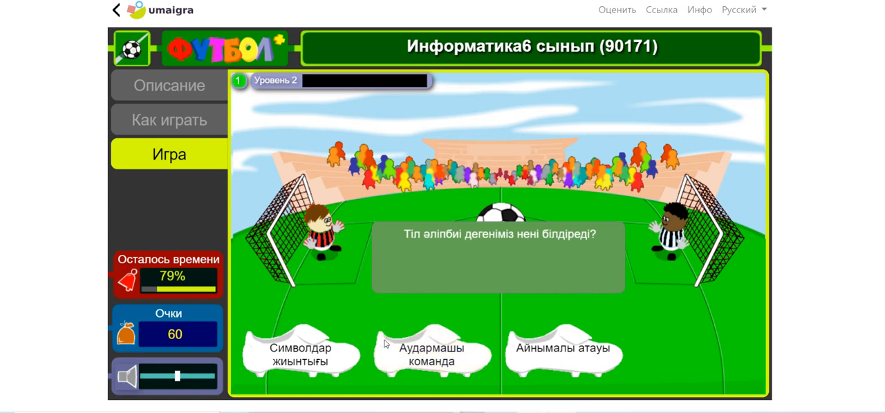
pyautogui.click(316, 359)
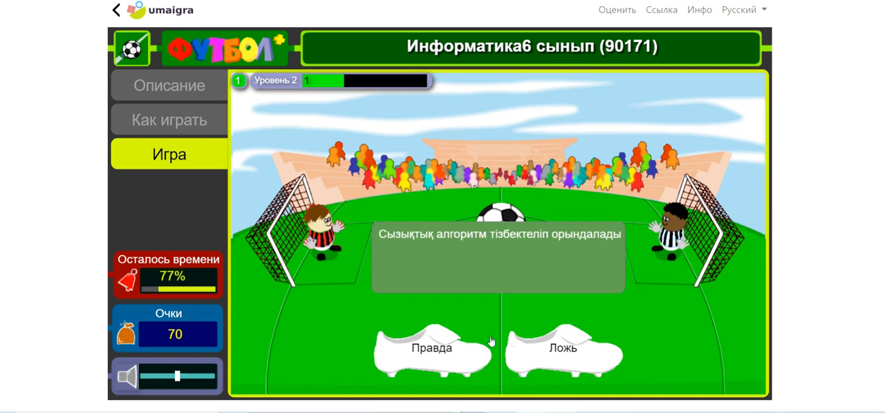
pyautogui.click(452, 358)
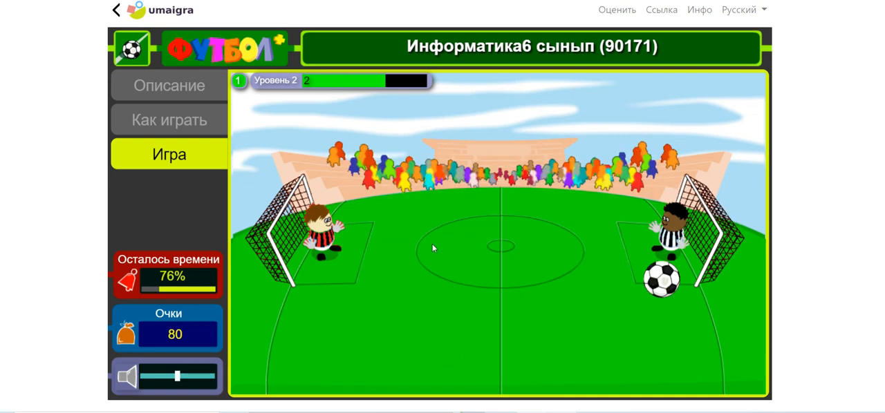
pyautogui.click(465, 361)
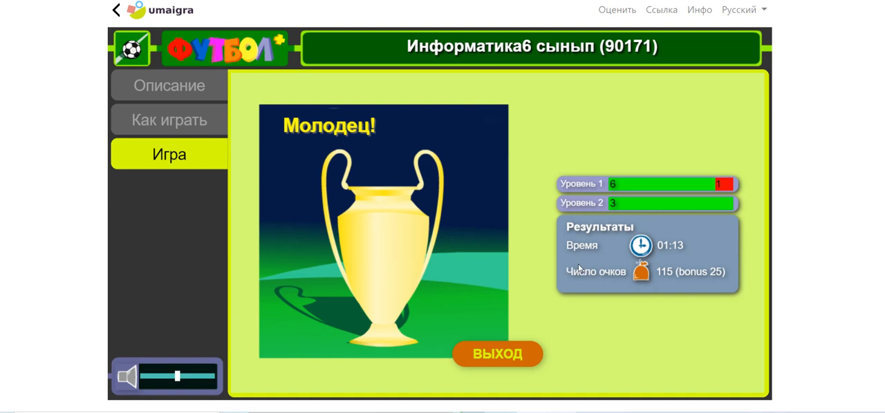
# Exit the finished football game and return to the start of the users' games list
pyautogui.click(530, 354)
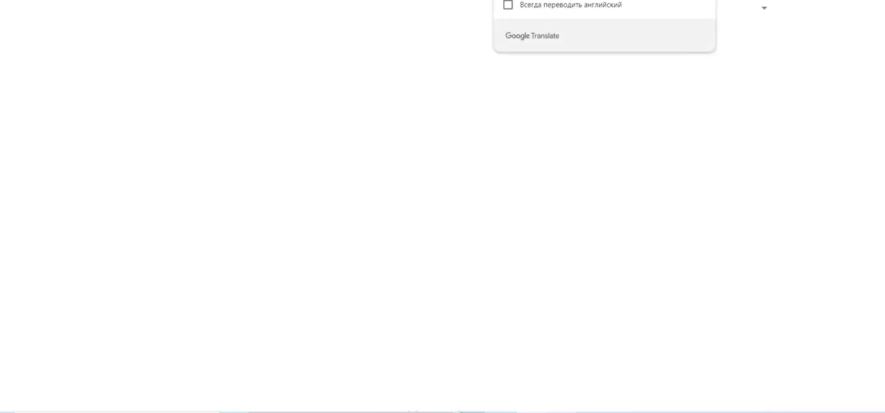
pyautogui.click(701, 0)
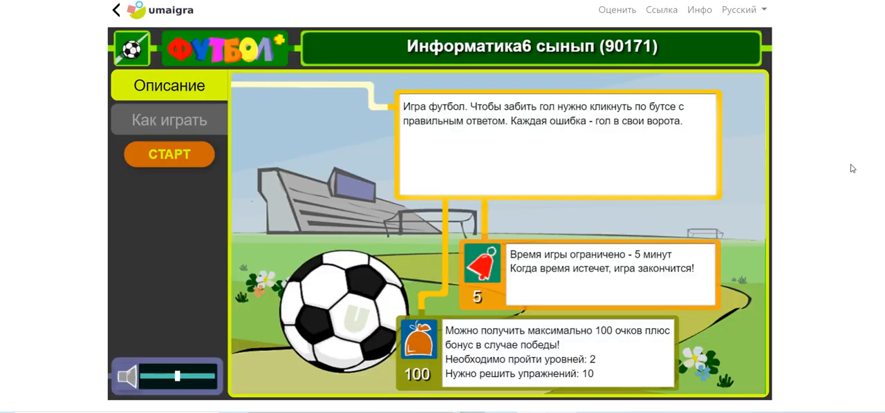
pyautogui.click(115, 10)
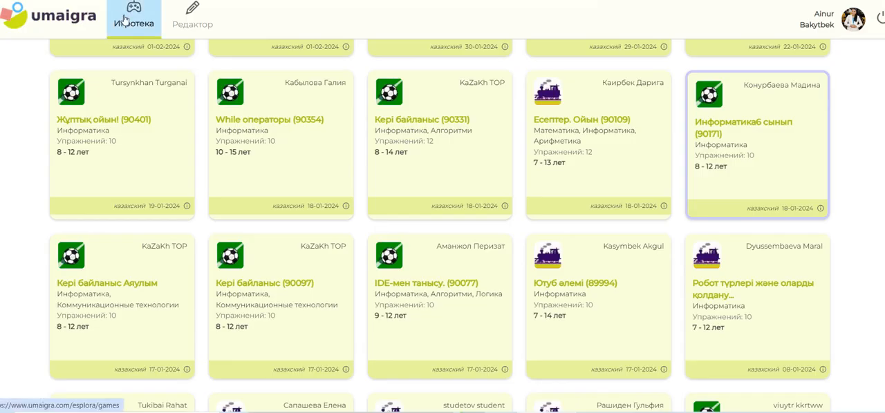
pyautogui.scroll(3, 695, 166)
pyautogui.scroll(3, 757, 339)
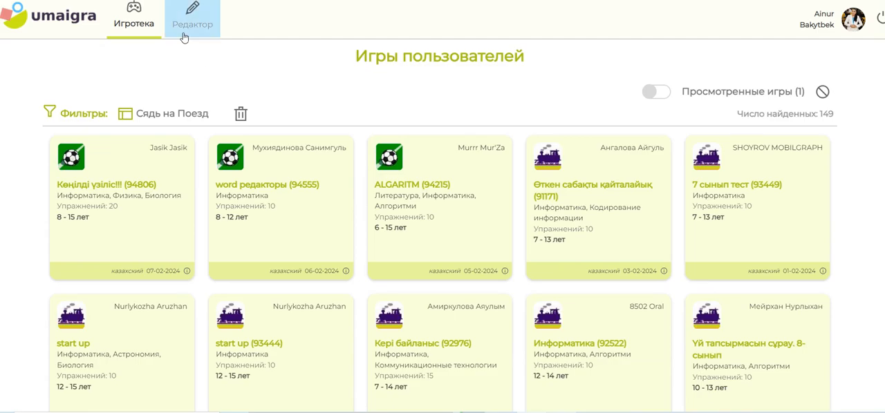
# Return to the home page and open the users' games made with the "Сядь на Поезд" template
pyautogui.click(95, 20)
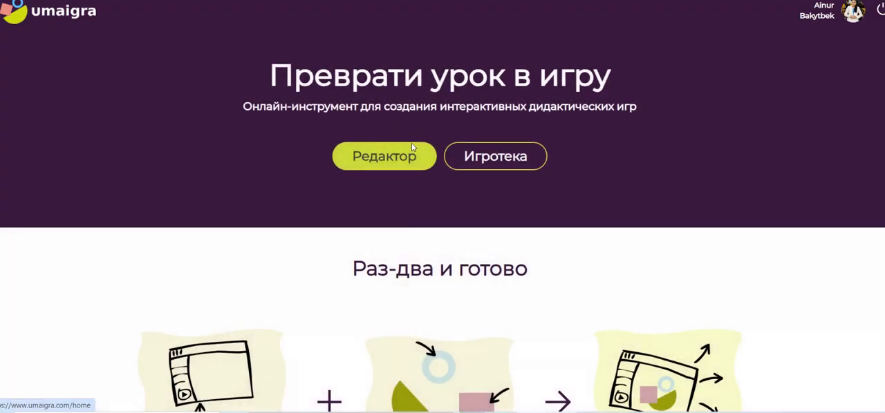
pyautogui.scroll(-1, 443, 223)
pyautogui.scroll(-6, 442, 221)
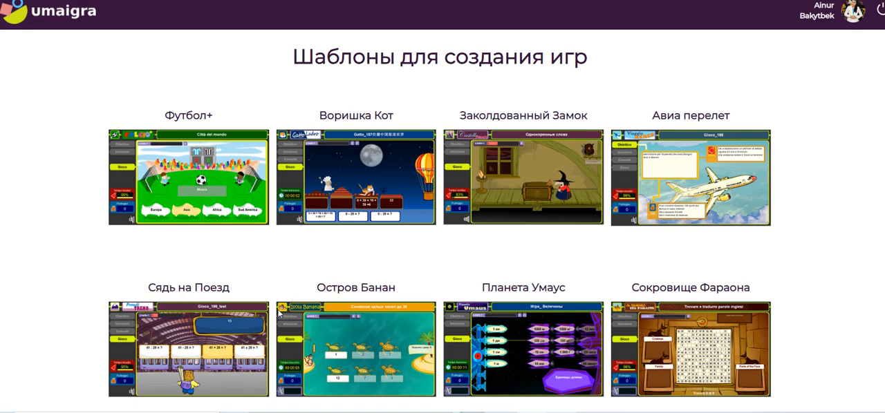
pyautogui.click(219, 388)
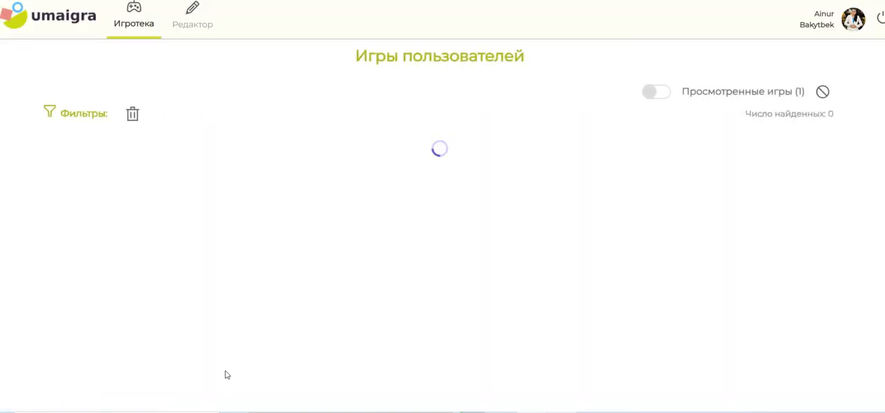
# Start creating a game in the editor and choose the "Сядь на Поезд" template
pyautogui.click(198, 21)
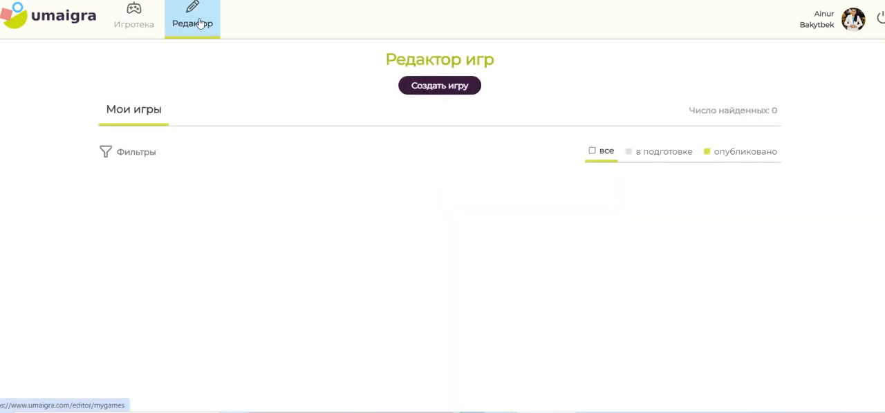
pyautogui.click(423, 87)
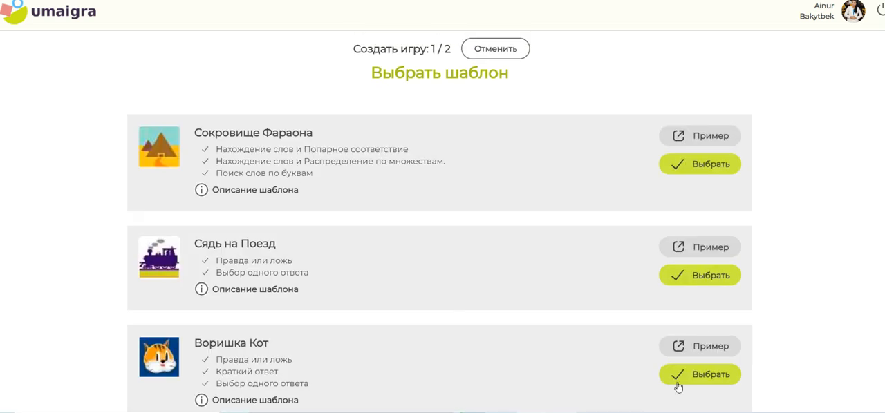
pyautogui.click(691, 278)
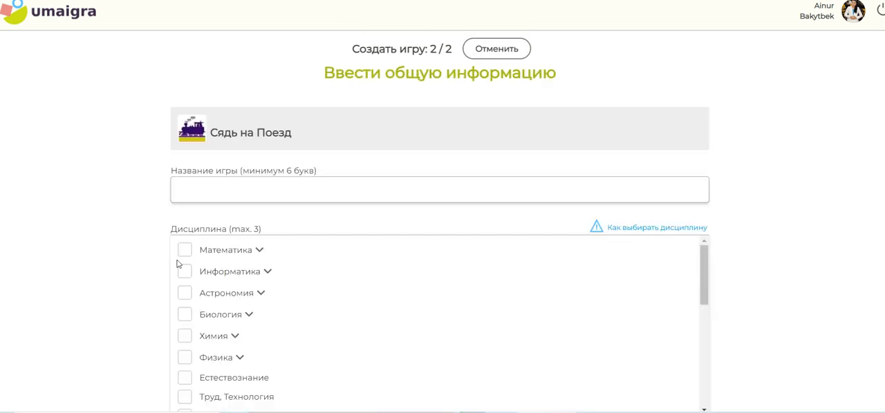
# Expand Информатика in the discipline list and select its subtopic Коммуникационные технологии
pyautogui.click(282, 278)
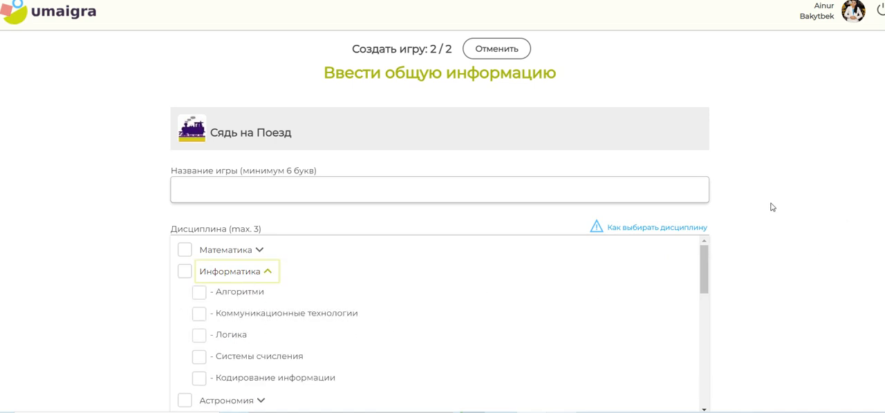
pyautogui.scroll(-1, 259, 396)
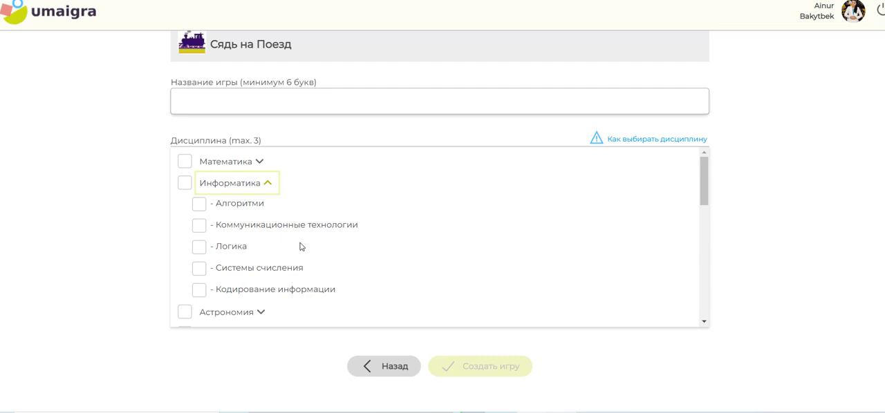
pyautogui.click(201, 226)
pyautogui.moveTo(705, 183); pyautogui.dragTo(351, 148)
# Enter "Желі" as the game name and look through the remaining disciplines
pyautogui.click(207, 104)
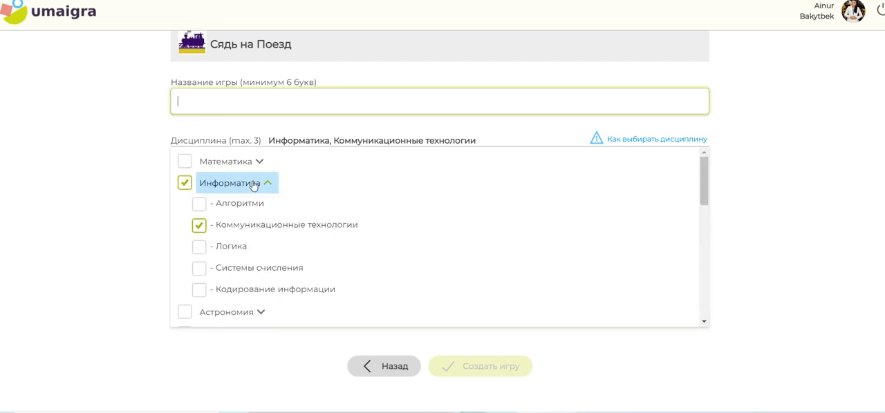
pyautogui.write('Желі')
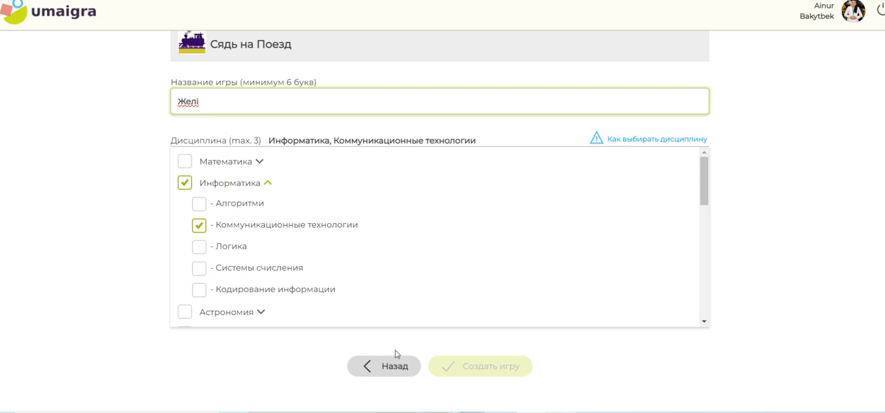
pyautogui.scroll(2, 523, 242)
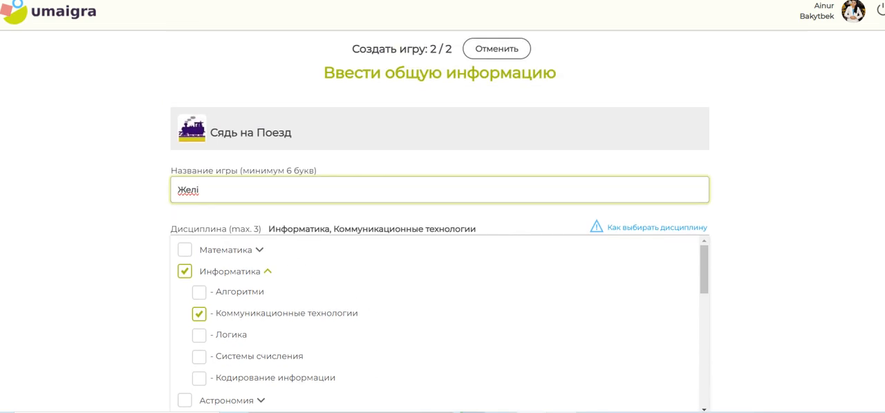
pyautogui.scroll(-2, 439, 241)
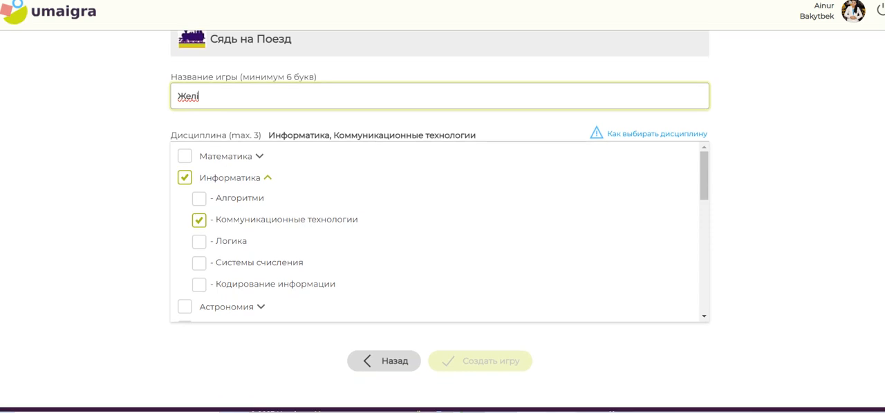
pyautogui.moveTo(705, 173); pyautogui.dragTo(717, 312)
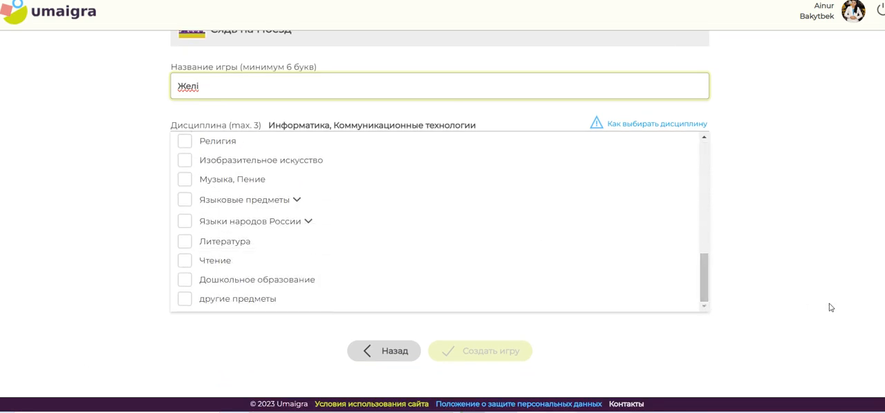
pyautogui.scroll(2, 776, 220)
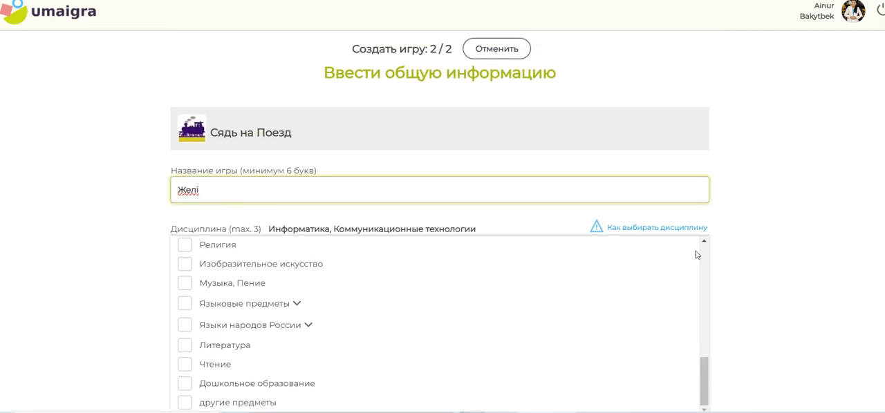
# Read the help note on how to choose a discipline, dismiss it, and return to the start of the discipline list
pyautogui.click(662, 235)
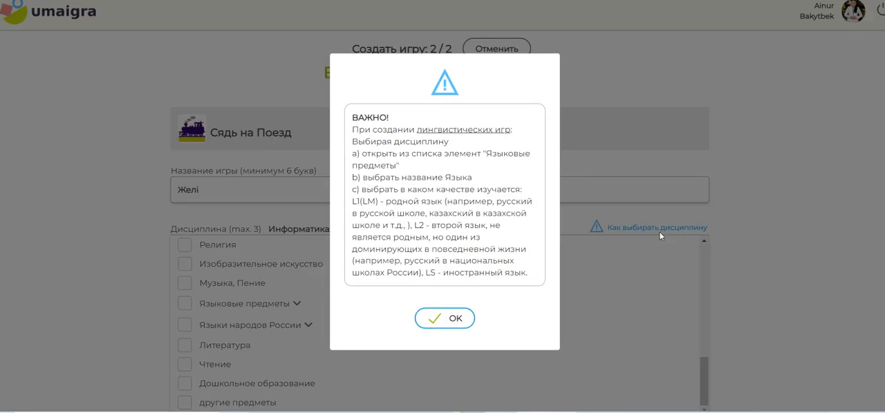
pyautogui.click(456, 318)
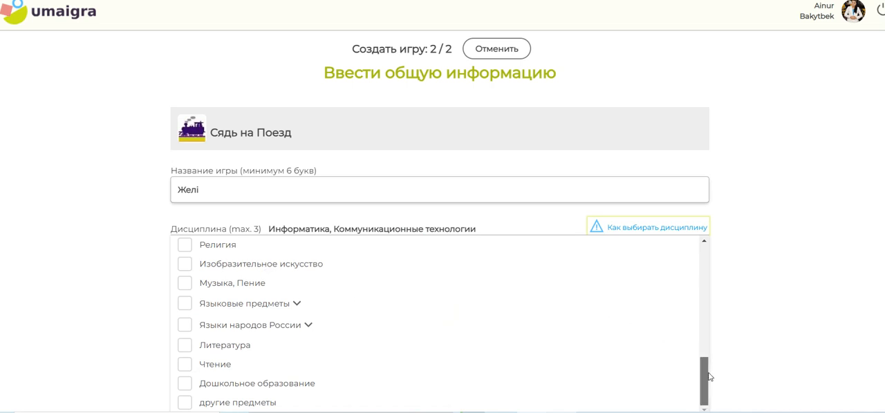
pyautogui.moveTo(705, 376); pyautogui.dragTo(705, 250)
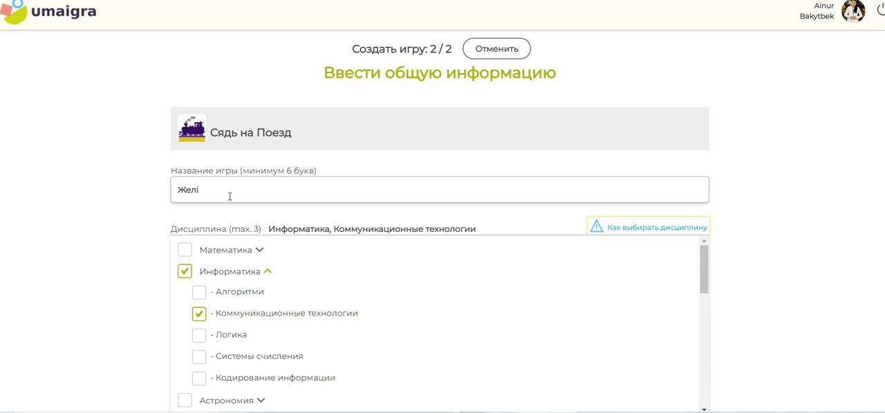
# Try to add Математика, its subtopic Математическая Статистика and Литература to the selected disciplines
pyautogui.click(184, 250)
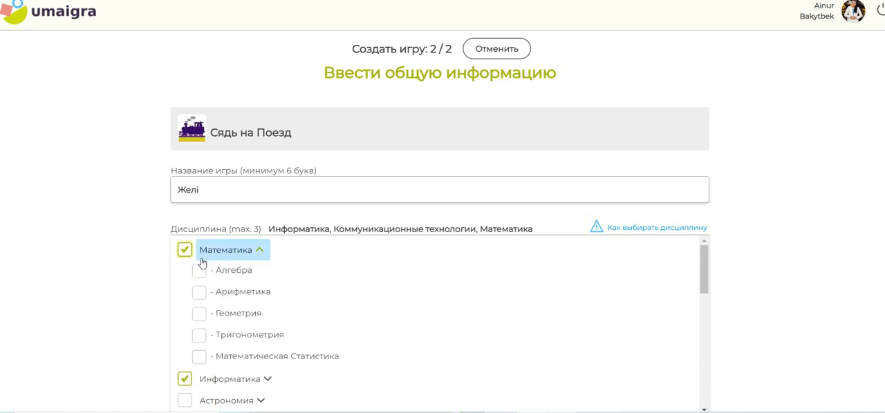
pyautogui.click(202, 360)
pyautogui.scroll(-1, 284, 297)
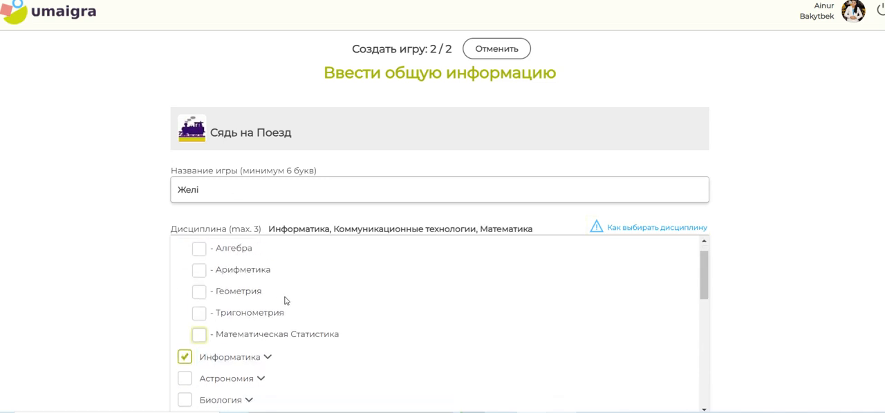
pyautogui.scroll(1, 235, 329)
pyautogui.moveTo(705, 264); pyautogui.dragTo(726, 372)
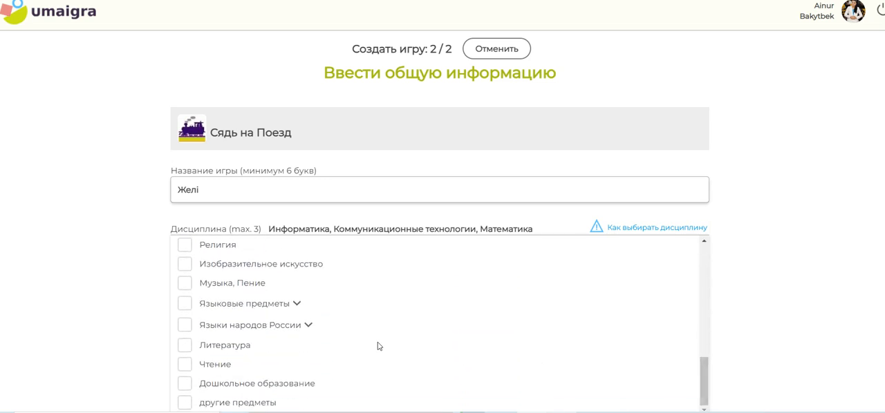
pyautogui.click(185, 346)
pyautogui.scroll(-2, 442, 207)
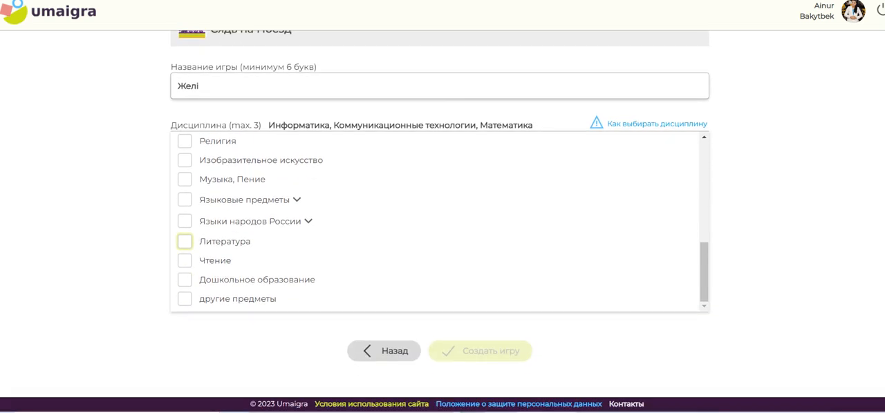
pyautogui.click(603, 330)
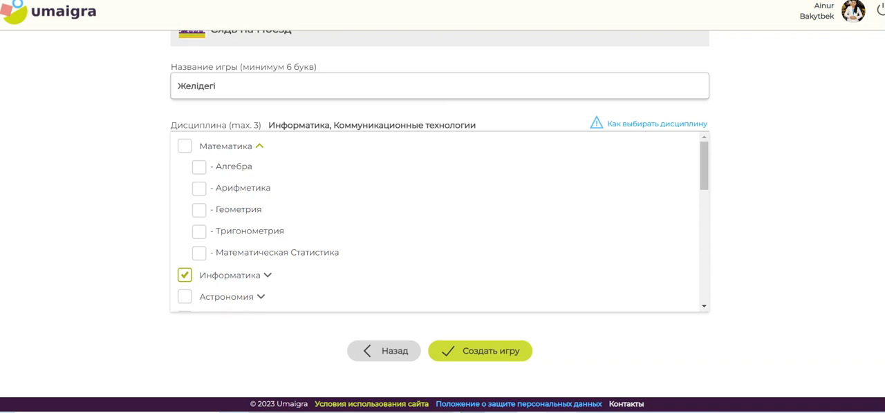
# Complete the game name as "Желідегі қауіпсіздік негіздері" with the heading text copied from the Google Docs document, and create the game
pyautogui.scroll(1, 804, 248)
pyautogui.moveTo(219, 105); pyautogui.dragTo(183, 103)
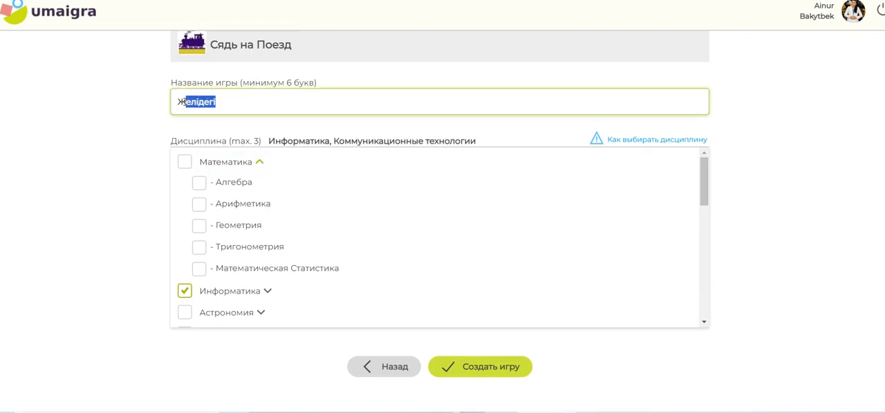
pyautogui.click(253, 103)
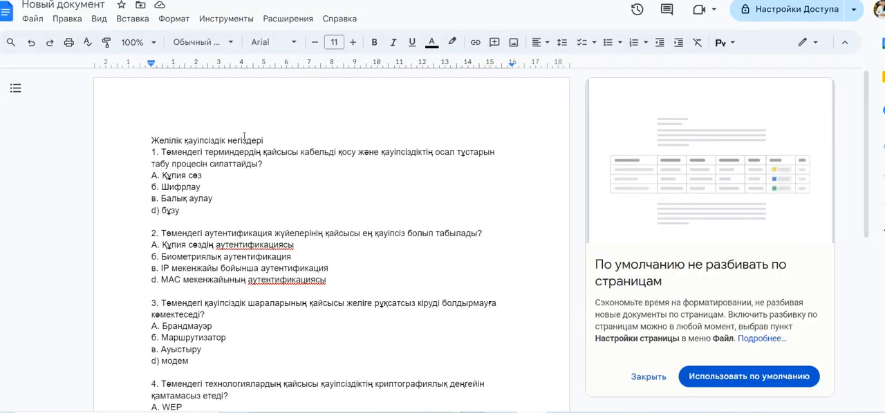
pyautogui.moveTo(263, 140); pyautogui.dragTo(192, 141)
pyautogui.rightClick(192, 142)
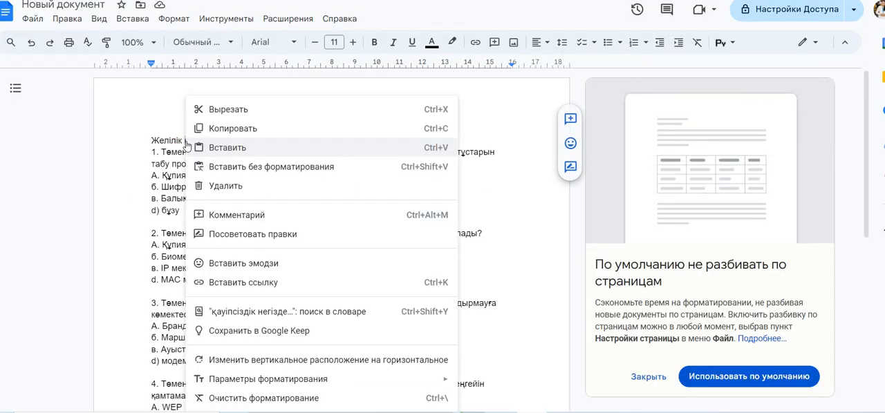
pyautogui.click(238, 127)
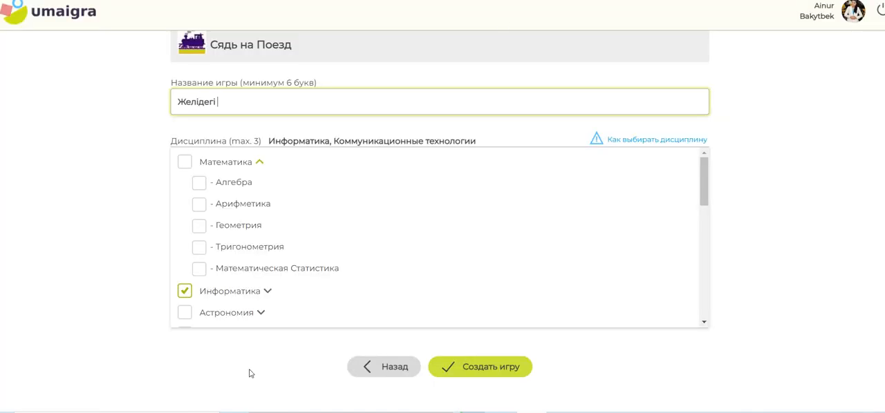
pyautogui.hotkey('ctrl', 'v')
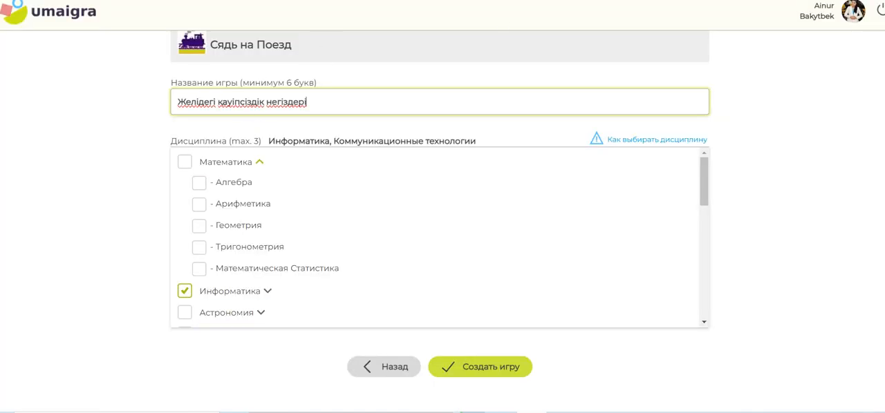
pyautogui.click(484, 367)
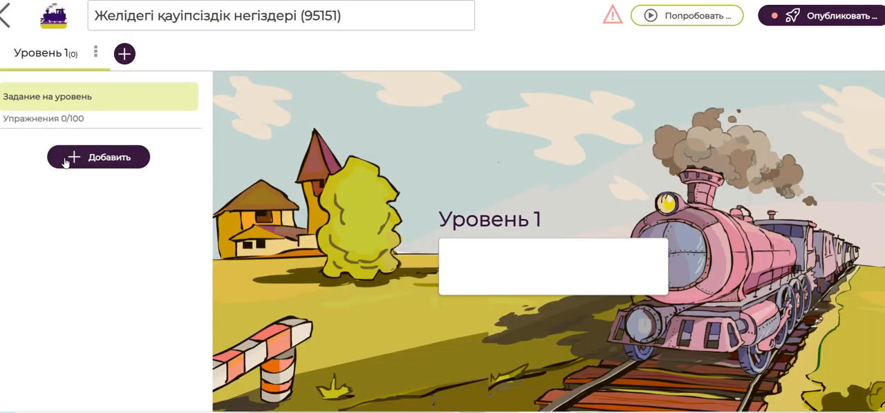
# Fill in the task for level 1 with the heading "Желілік қауіпсіздік негіздері" copied from the Google Docs document
pyautogui.click(528, 268)
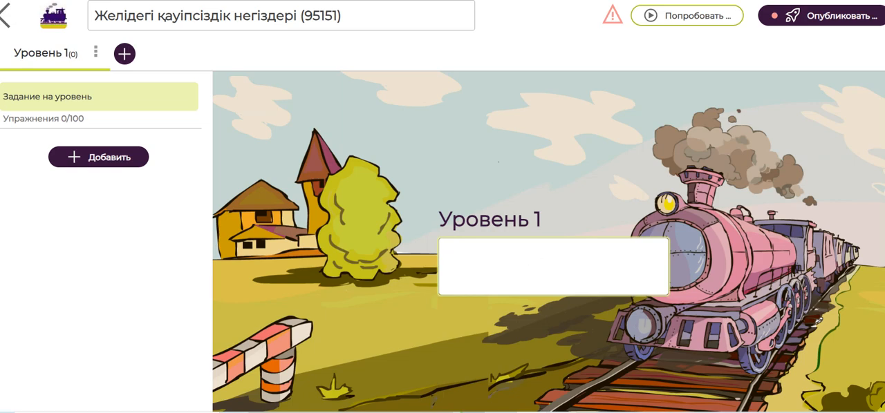
pyautogui.hotkey('ctrl', 'Tab')
pyautogui.moveTo(277, 141); pyautogui.dragTo(147, 134)
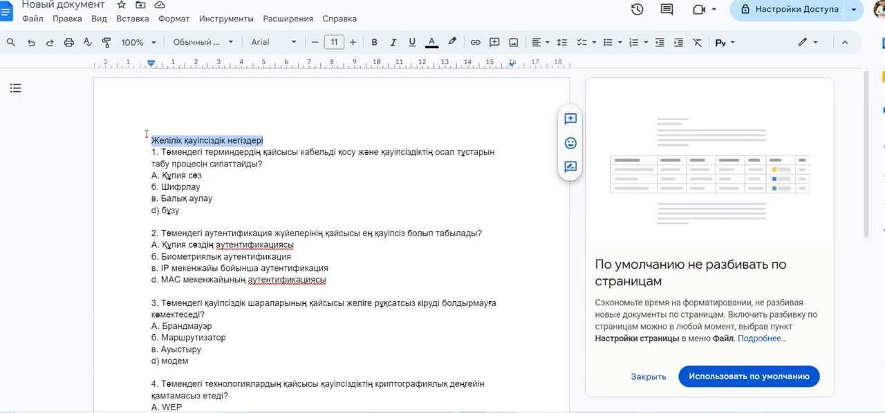
pyautogui.rightClick(174, 139)
pyautogui.click(187, 129)
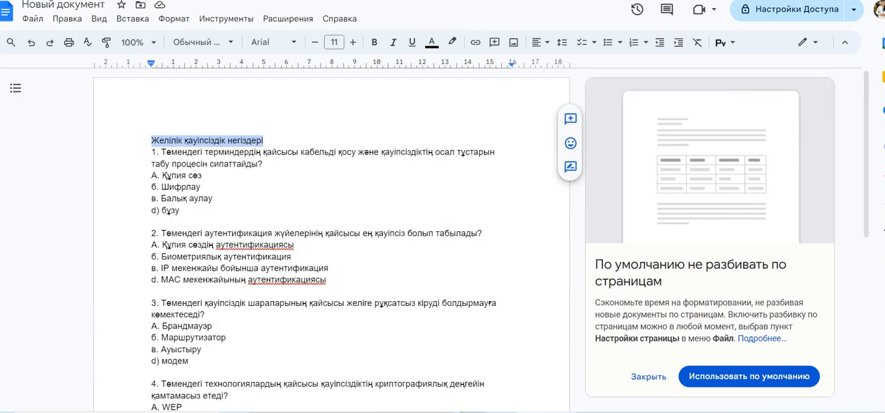
pyautogui.hotkey('ctrl', 'Tab')
pyautogui.hotkey('ctrl', 'v')
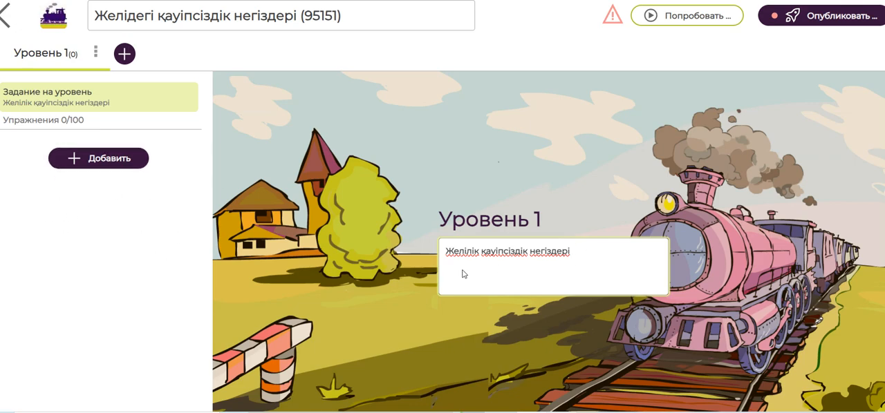
# Add a "Выбор одного ответа" exercise to level 1 and fill its question with the text of question 1 copied from the Google Docs document
pyautogui.click(107, 161)
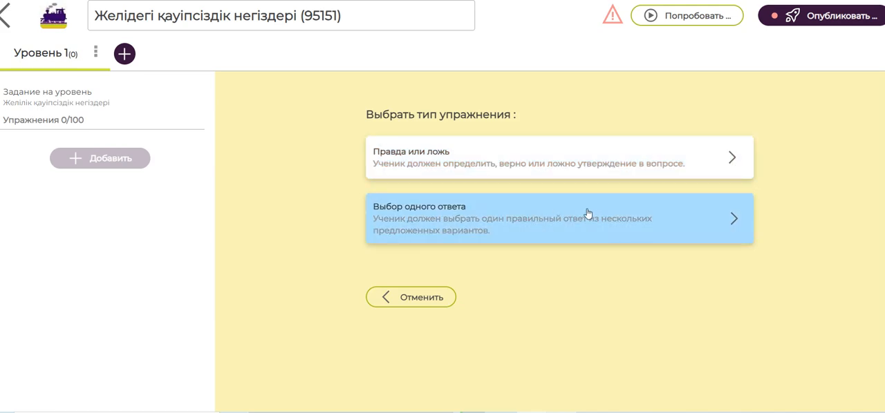
pyautogui.click(548, 228)
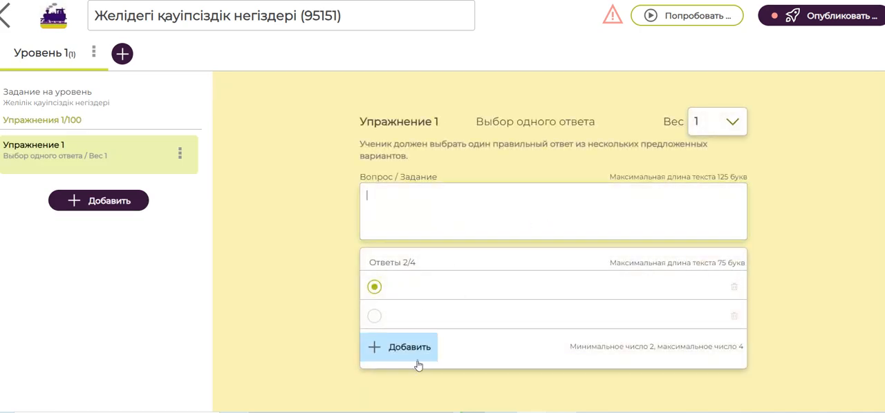
pyautogui.click(386, 1)
pyautogui.click(246, 171)
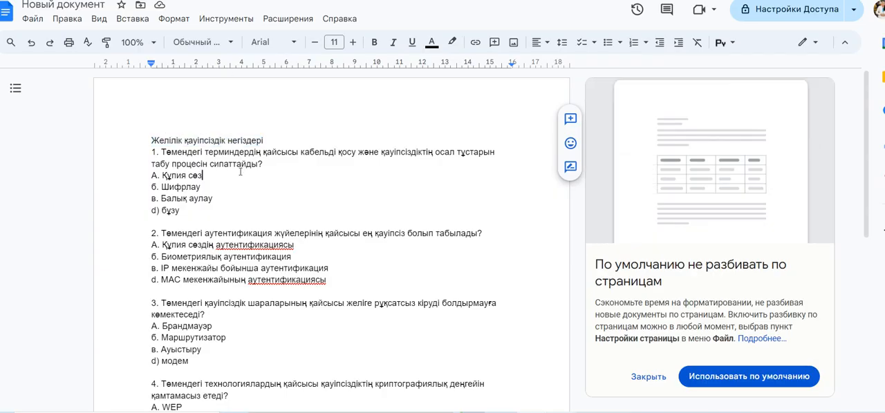
pyautogui.moveTo(162, 152); pyautogui.dragTo(263, 164)
pyautogui.rightClick(254, 163)
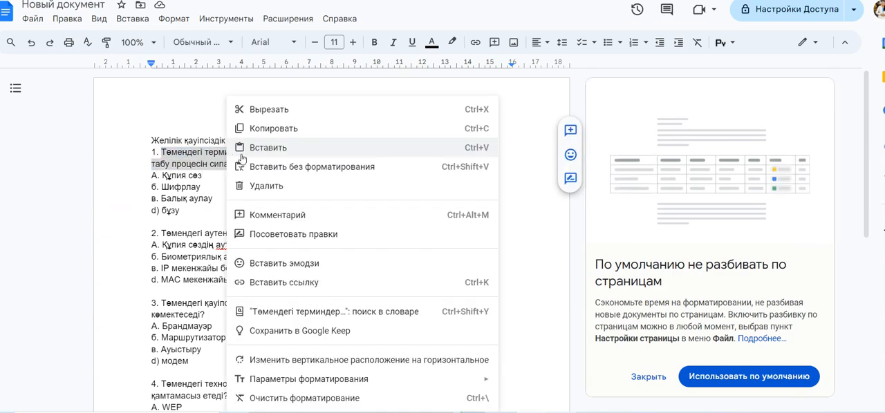
pyautogui.click(276, 126)
pyautogui.click(477, 0)
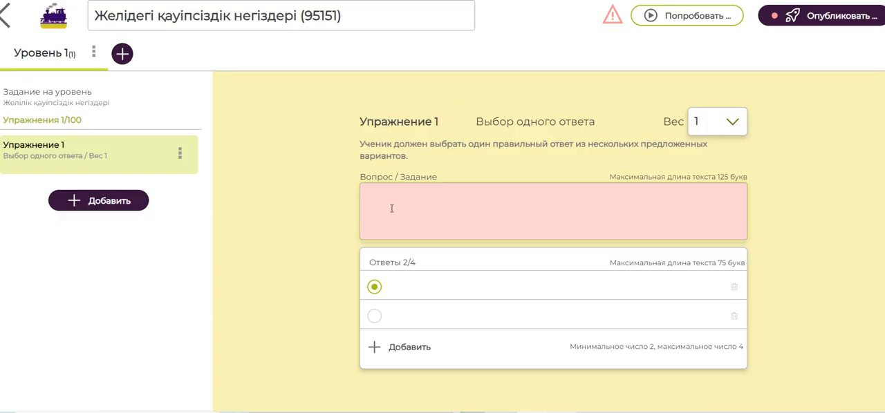
pyautogui.click(406, 200)
pyautogui.hotkey('ctrl', 'v')
# Copy all the answer options of question 1 from the Google Docs document and paste them into both answer rows of the exercise
pyautogui.click(291, 1)
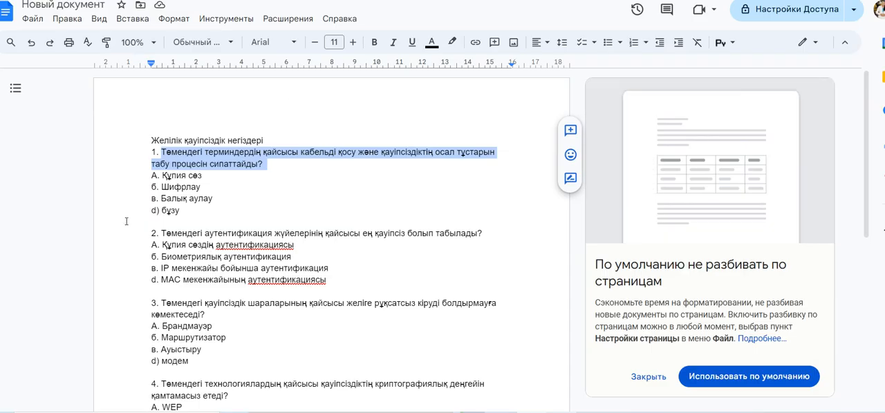
pyautogui.moveTo(210, 199); pyautogui.dragTo(154, 178)
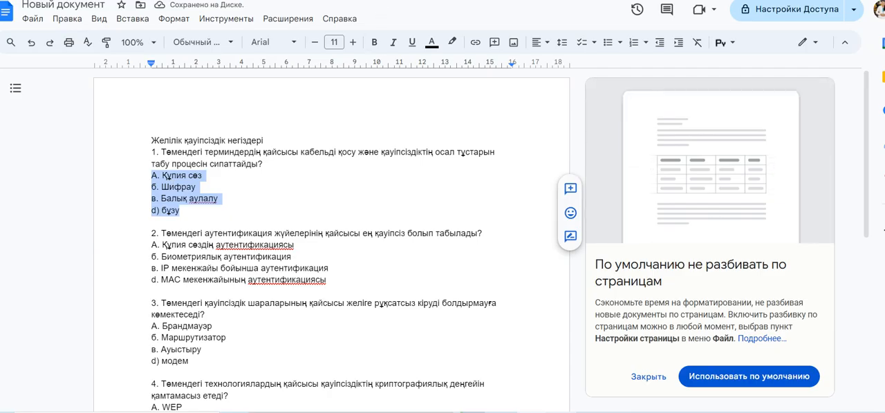
pyautogui.click(387, 1)
pyautogui.click(418, 297)
pyautogui.hotkey('ctrl', 'v')
pyautogui.click(418, 315)
pyautogui.hotkey('ctrl', 'v')
# Trim the first answer to "Құпия сөз", removing its letter prefix and taking out the remaining options
pyautogui.click(412, 287)
pyautogui.press('BackSpace')
pyautogui.press('BackSpace')
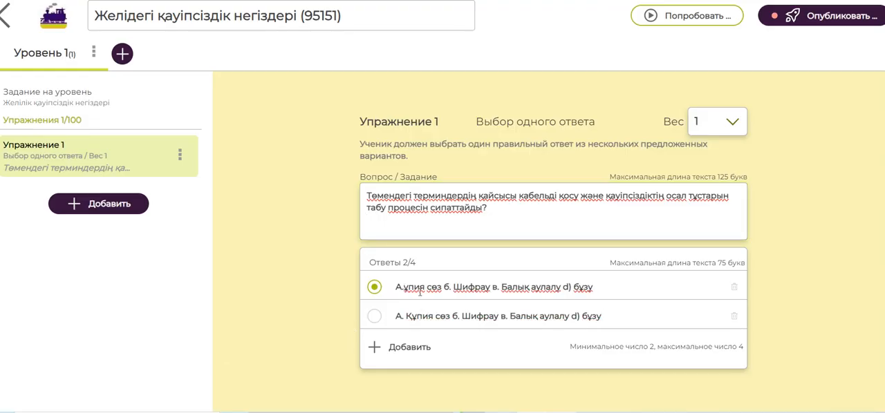
pyautogui.write('Құ')
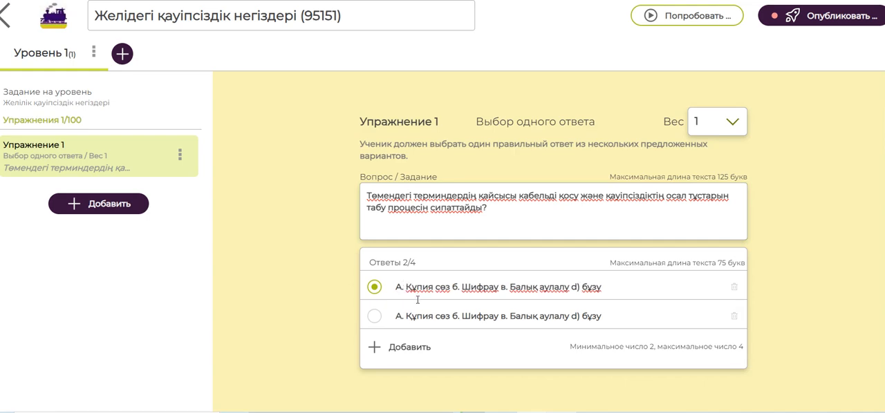
pyautogui.press('BackSpace')
pyautogui.press('BackSpace')
pyautogui.press('BackSpace')
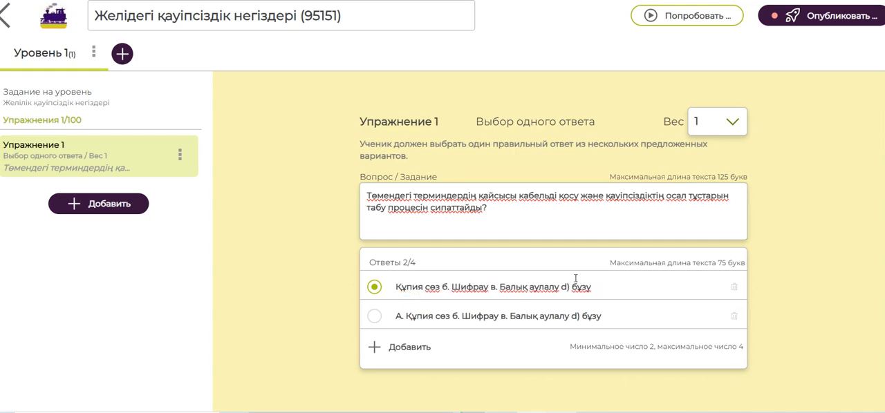
pyautogui.moveTo(611, 288); pyautogui.dragTo(442, 288)
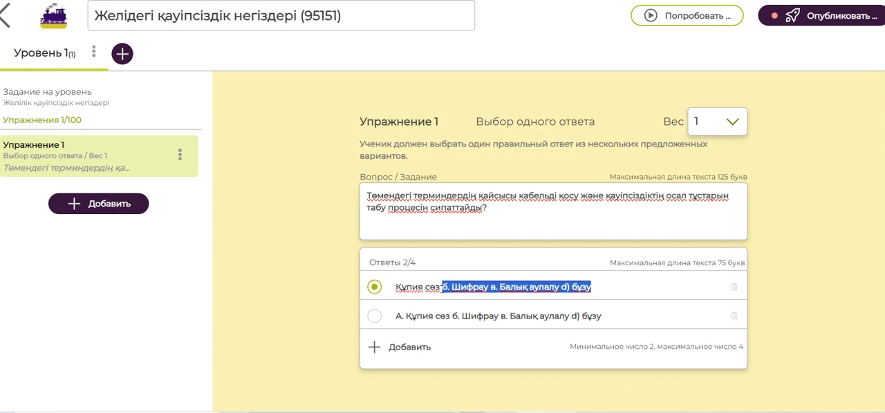
pyautogui.press('BackSpace')
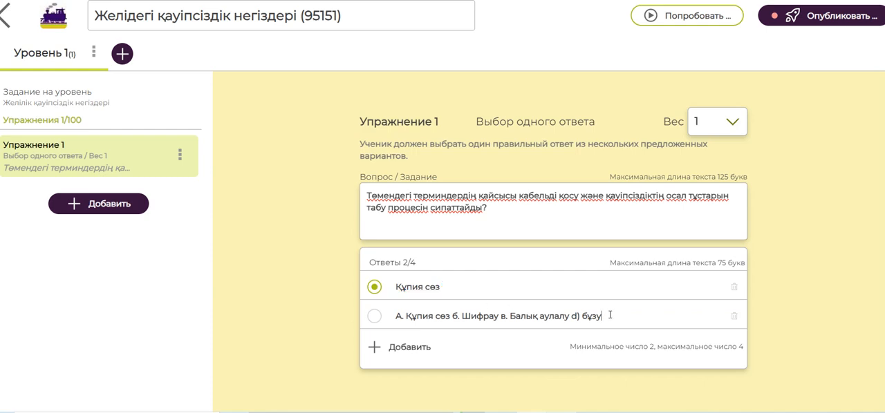
# Replace the second answer with the remaining options and trim and correct it to "Шифрлау"
pyautogui.moveTo(612, 316); pyautogui.dragTo(387, 322)
pyautogui.hotkey('ctrl', 'v')
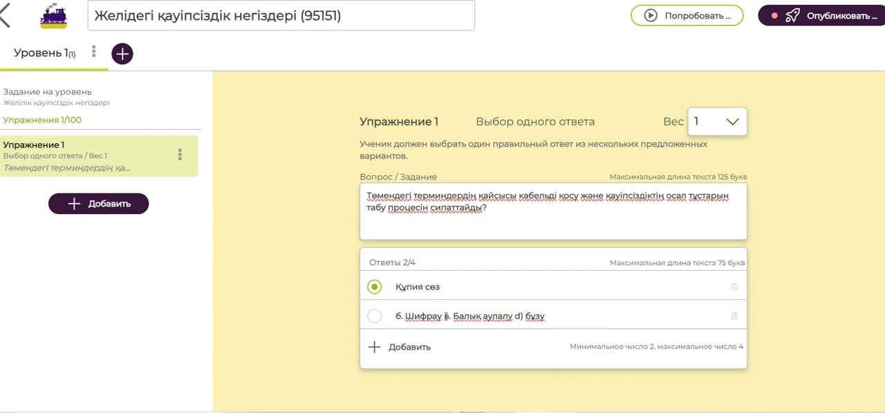
pyautogui.moveTo(407, 316); pyautogui.dragTo(400, 316)
pyautogui.press('BackSpace')
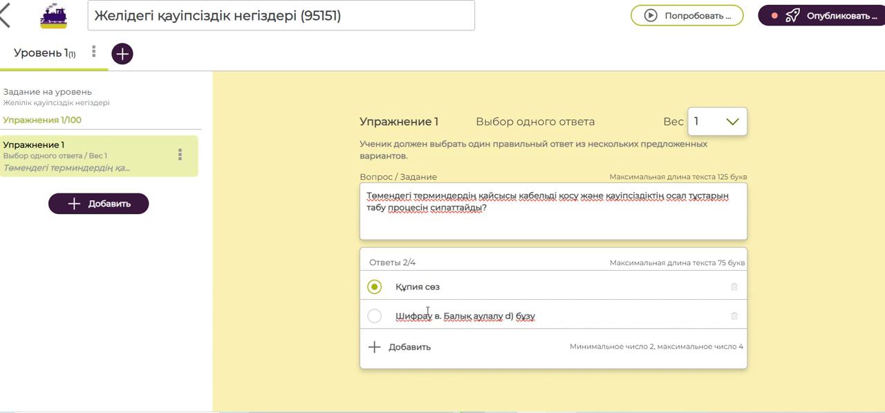
pyautogui.click(423, 316)
pyautogui.write('л')
pyautogui.moveTo(548, 314); pyautogui.dragTo(440, 316)
pyautogui.press('BackSpace')
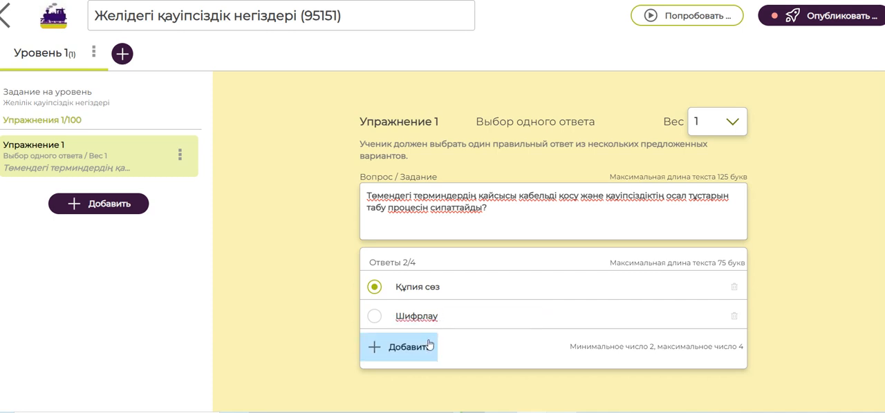
# Add a third answer to exercise 1 from the copied options and remove its trailing "d) бұзу"
pyautogui.click(430, 347)
pyautogui.hotkey('ctrl', 'v')
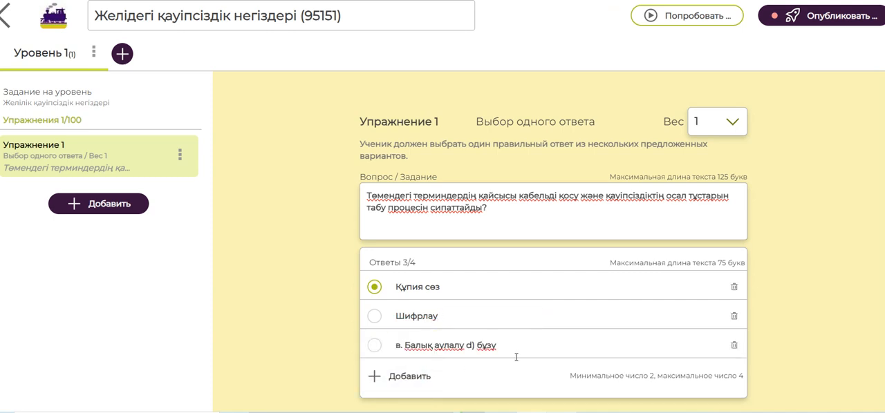
pyautogui.moveTo(508, 346); pyautogui.dragTo(463, 346)
pyautogui.press('BackSpace')
# Add a fourth answer from the copied options and strip the letter prefixes, leaving "Балық аулалу" as the third and "бұзу" as the fourth
pyautogui.click(405, 377)
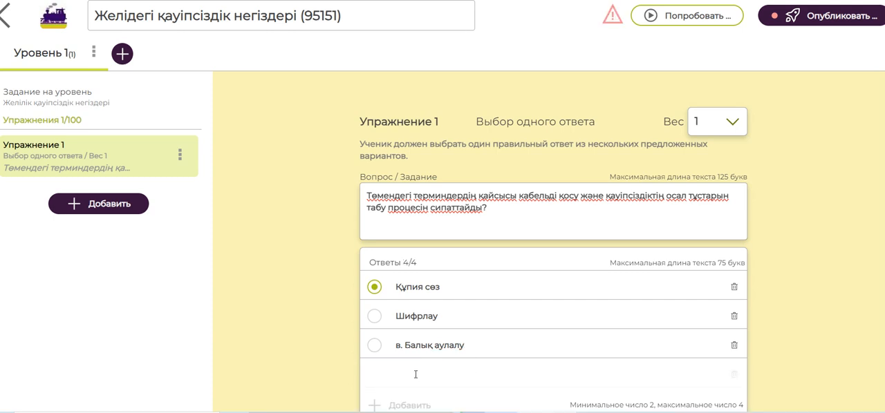
pyautogui.hotkey('ctrl', 'v')
pyautogui.click(404, 349)
pyautogui.press('BackSpace')
pyautogui.press('BackSpace')
pyautogui.press('BackSpace')
pyautogui.click(408, 374)
pyautogui.press('BackSpace')
pyautogui.press('BackSpace')
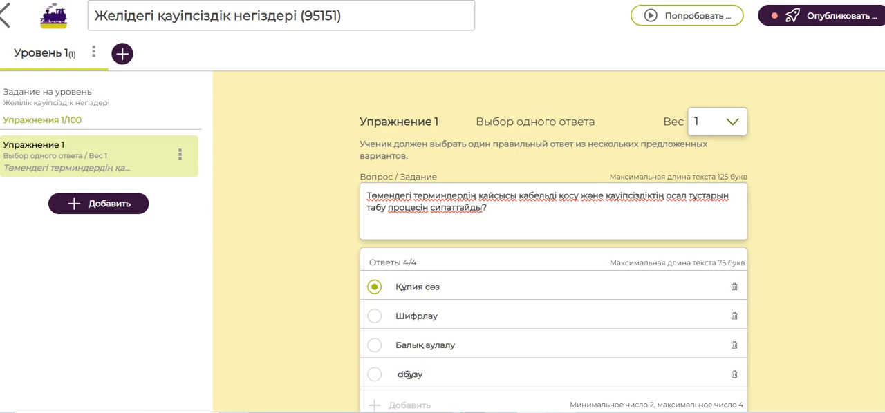
pyautogui.press('BackSpace')
pyautogui.press('BackSpace')
# Mark "бұзу" as the correct answer of exercise 1
pyautogui.scroll(-1, 397, 373)
pyautogui.click(114, 147)
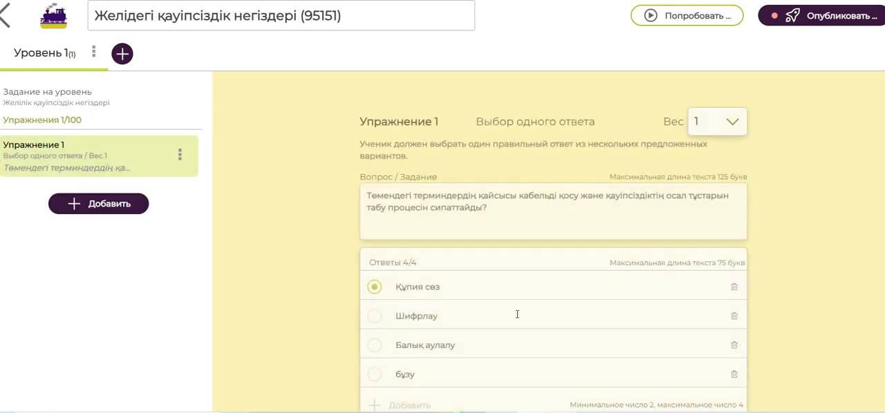
pyautogui.click(374, 374)
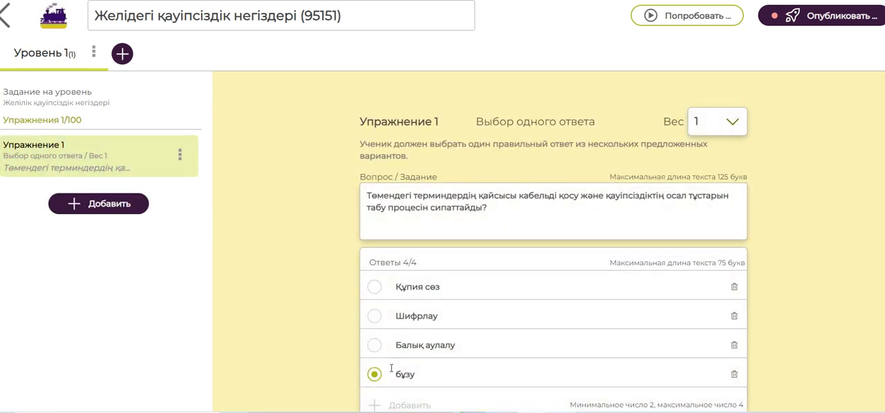
# Add a second "Выбор одного ответа" exercise and fill its question with the text of question 2 copied from the Google Docs document
pyautogui.click(132, 205)
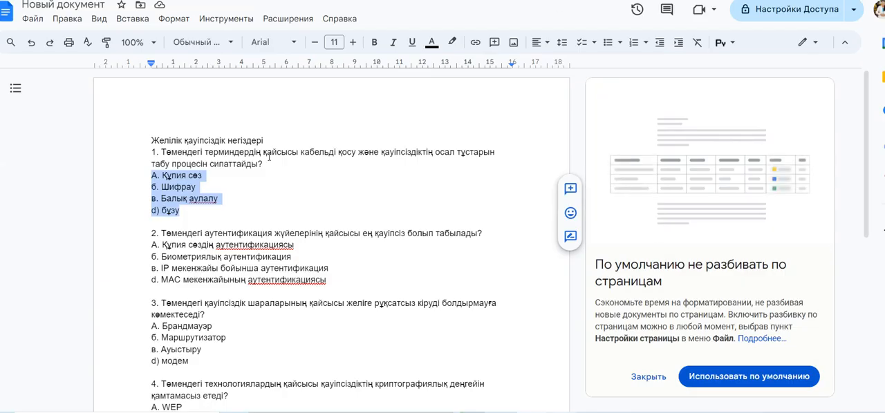
pyautogui.moveTo(162, 233); pyautogui.dragTo(486, 236)
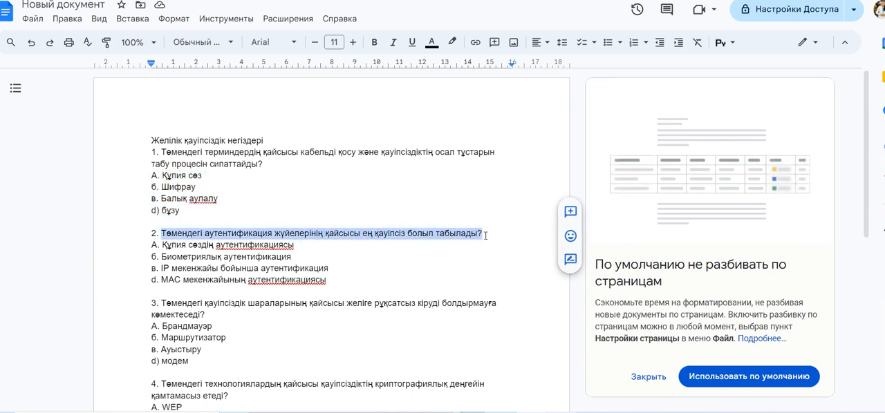
pyautogui.rightClick(467, 235)
pyautogui.click(507, 126)
pyautogui.hotkey('alt', 'Tab')
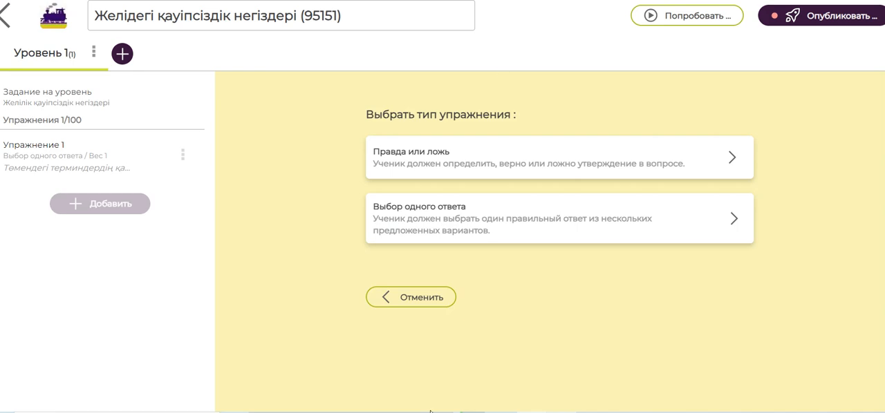
pyautogui.click(474, 232)
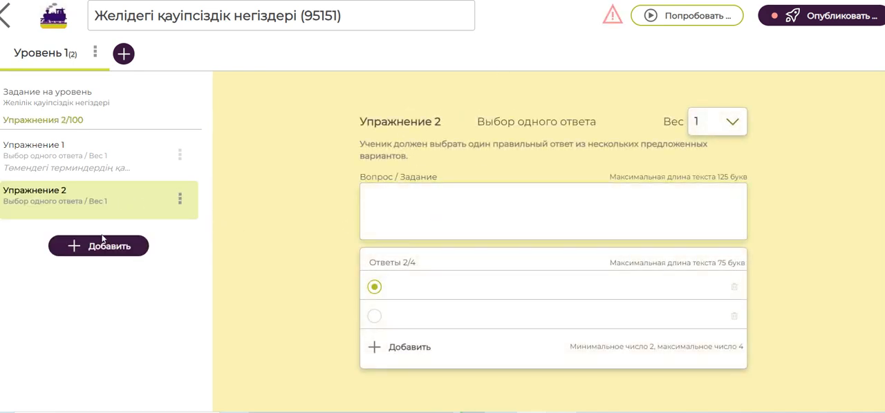
pyautogui.click(150, 205)
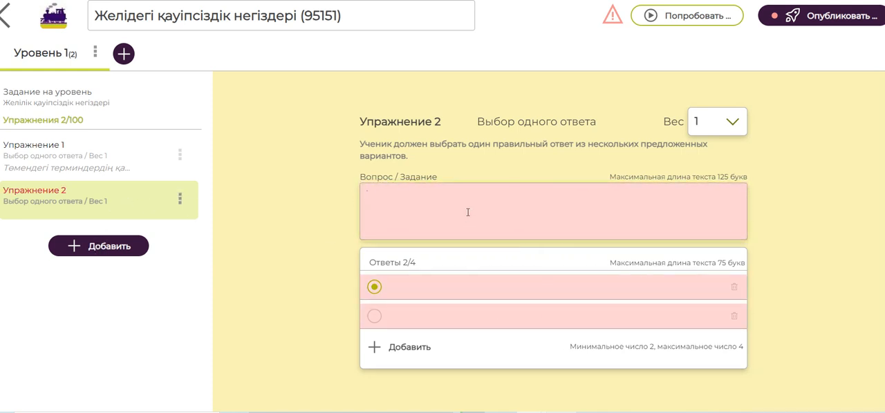
pyautogui.hotkey('ctrl', 'v')
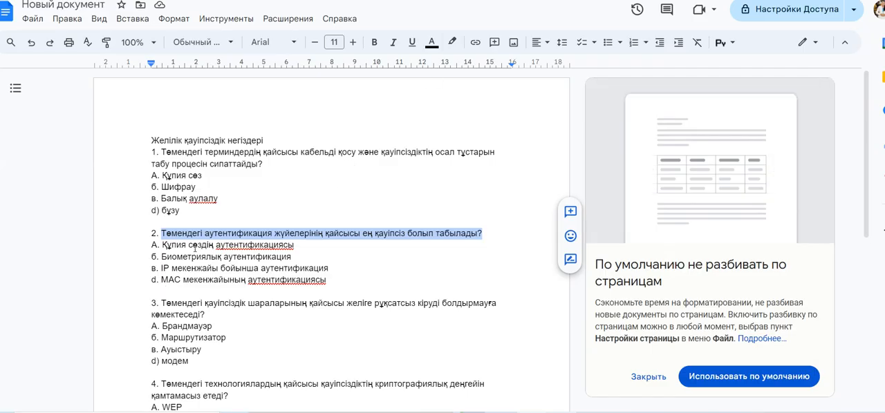
# Copy the first three answer options of question 2 from the Google Docs document and try to put them into exercise 2's first answer
pyautogui.click(304, 261)
pyautogui.moveTo(304, 262); pyautogui.dragTo(166, 247)
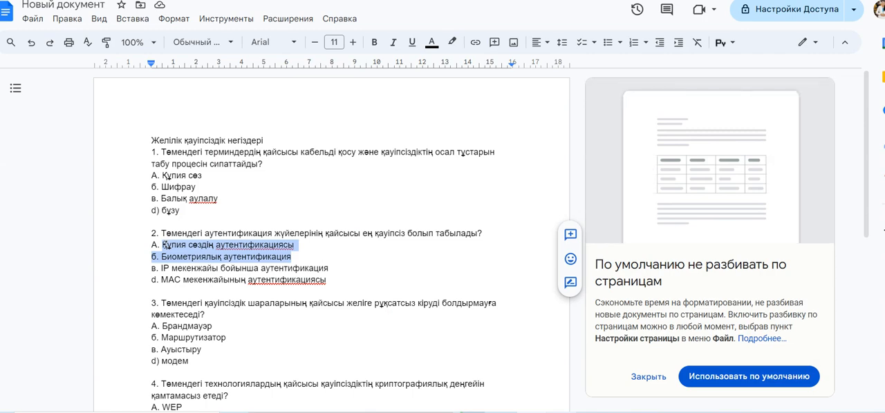
pyautogui.keyDown('shift'); pyautogui.click(330, 269); pyautogui.keyUp('shift')
pyautogui.rightClick(166, 256)
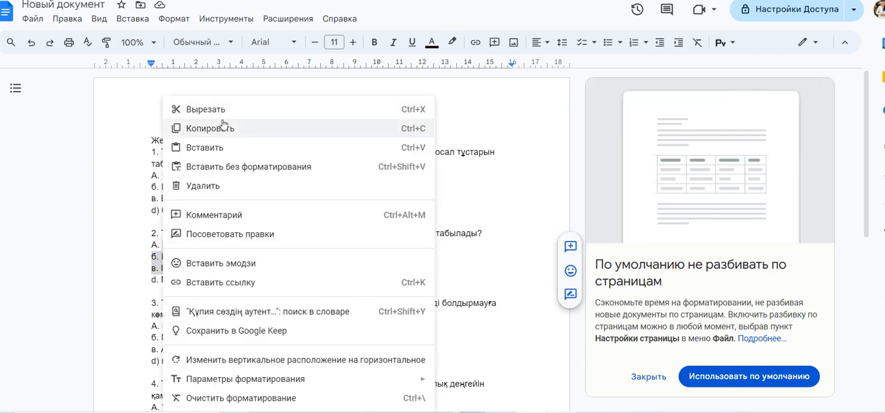
pyautogui.click(220, 131)
pyautogui.click(394, 0)
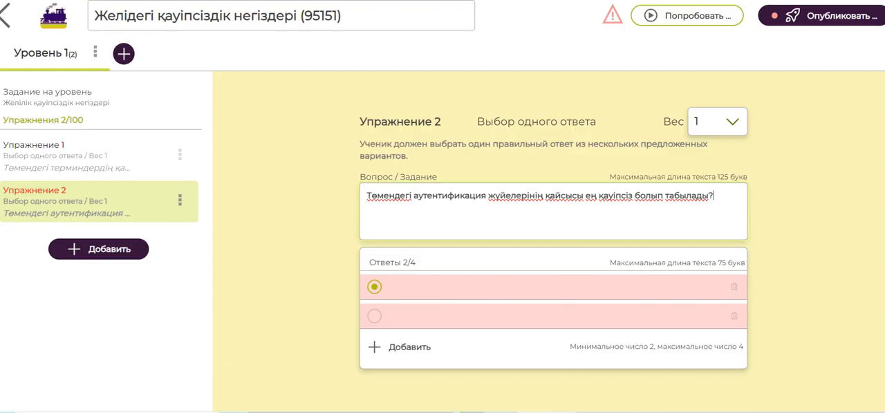
pyautogui.click(404, 290)
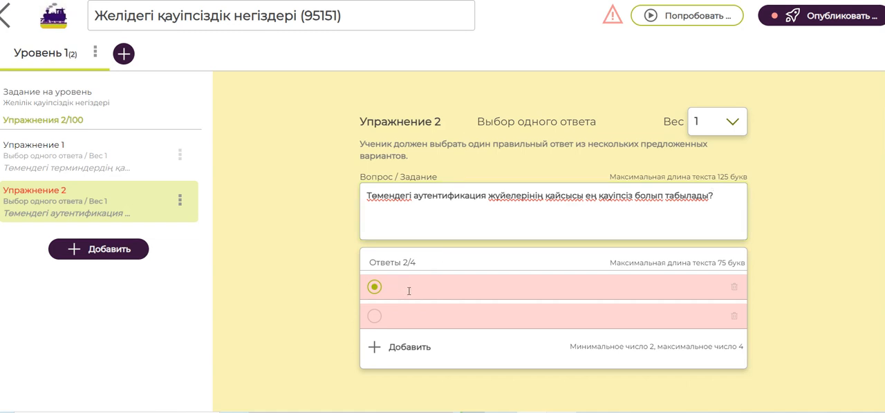
pyautogui.click(412, 319)
pyautogui.click(419, 282)
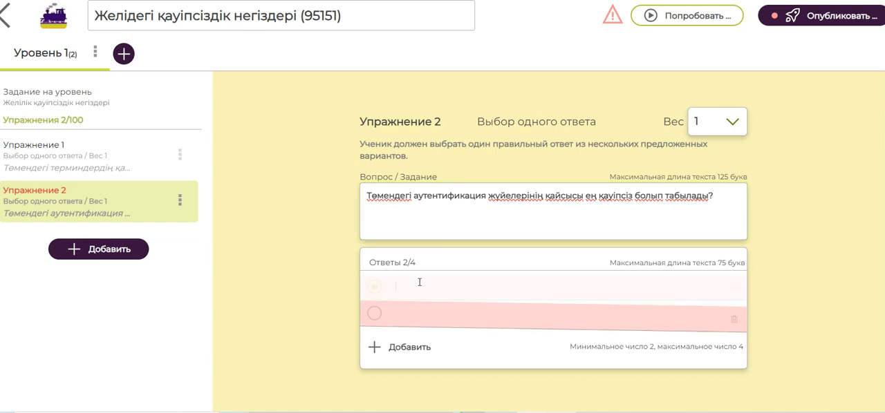
# Copy the three selected options of question 2 again and enter "аи" in exercise 2's first answer
pyautogui.click(622, 0)
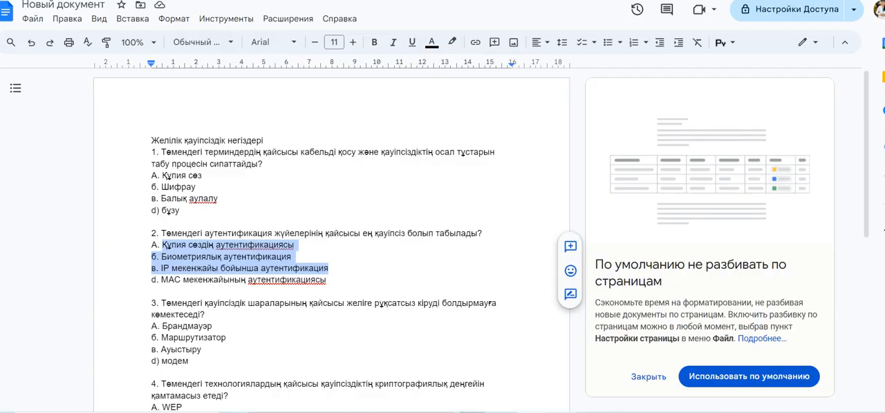
pyautogui.rightClick(228, 252)
pyautogui.click(302, 132)
pyautogui.click(622, 0)
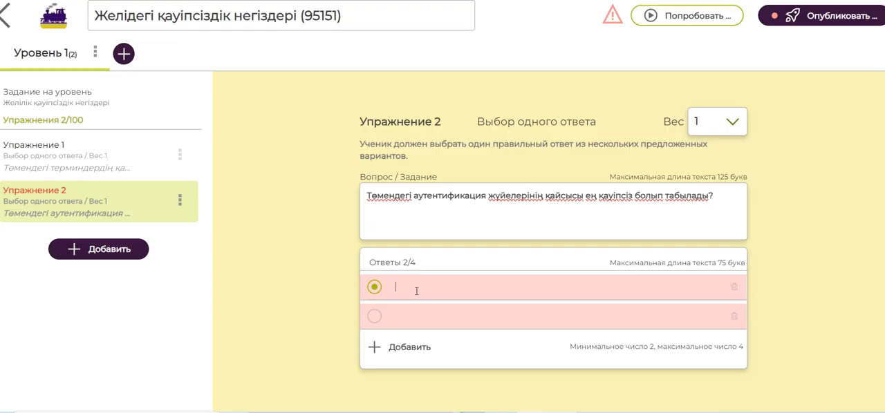
pyautogui.write('аи')
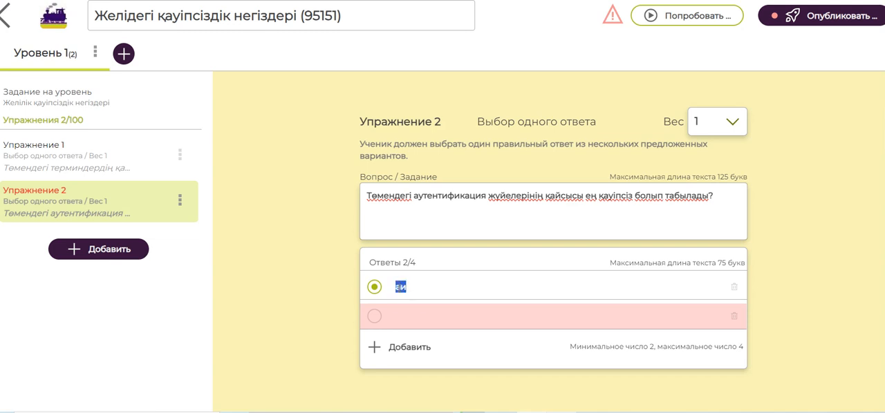
pyautogui.click(433, 293)
# Reselect the first three options of question 2 in the Google Docs document, return to the game and select "аи" in the first answer
pyautogui.click(484, 0)
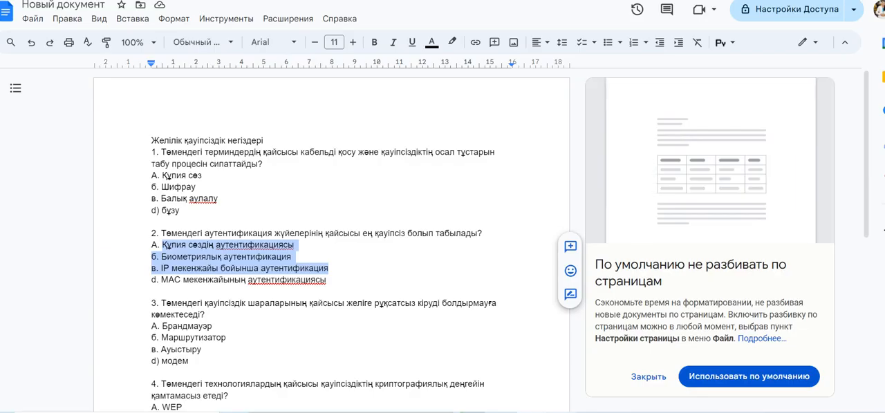
pyautogui.moveTo(317, 226); pyautogui.dragTo(322, 215)
pyautogui.moveTo(162, 245); pyautogui.dragTo(329, 268)
pyautogui.rightClick(260, 257)
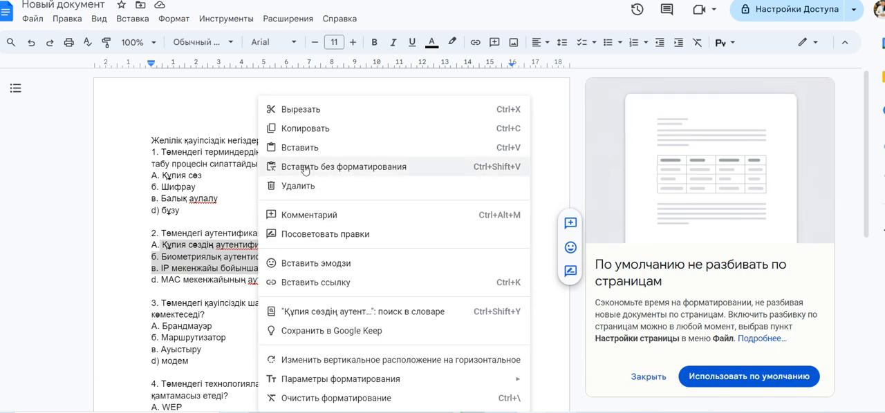
pyautogui.click(295, 269)
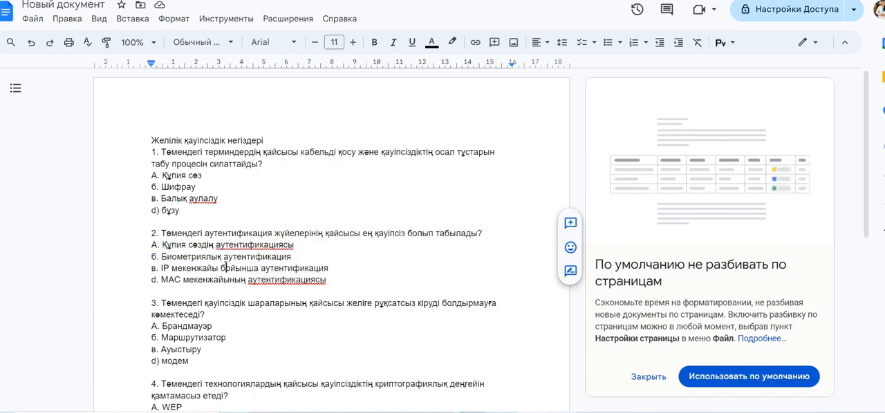
pyautogui.moveTo(343, 270); pyautogui.dragTo(159, 245)
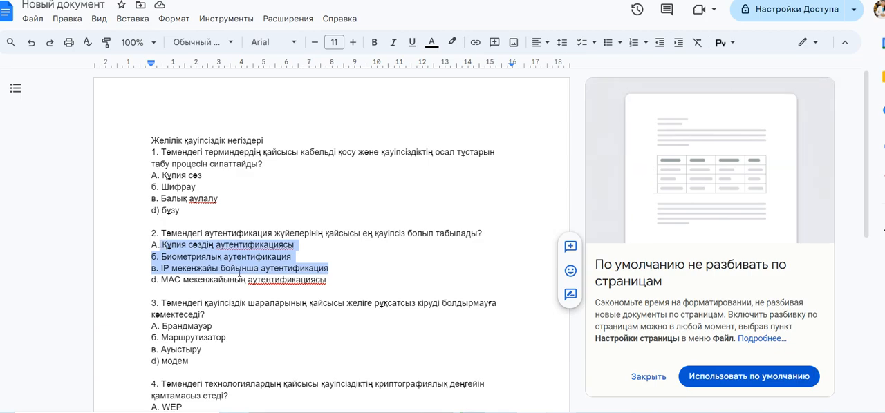
pyautogui.click(277, 1)
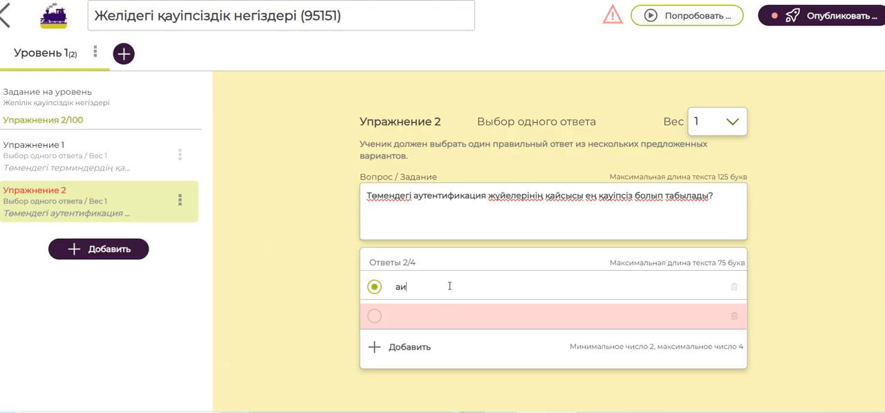
pyautogui.moveTo(416, 287); pyautogui.dragTo(387, 286)
# Replace exercise 2 with a "Правда или ложь" exercise stating "Биометрическая аутентификация самая безопасная"
pyautogui.click(602, 335)
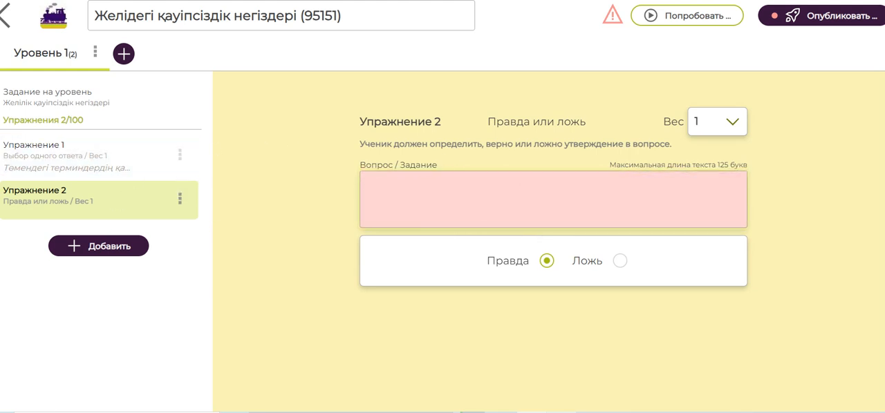
pyautogui.hotkey('ctrl', 'Tab')
pyautogui.click(230, 188)
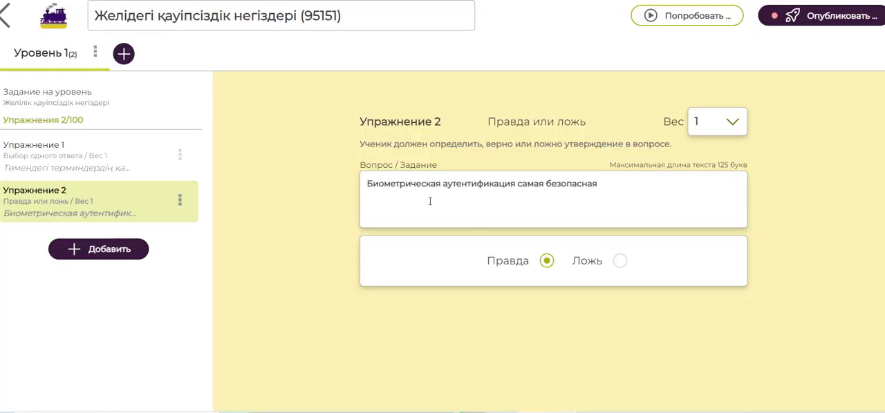
pyautogui.moveTo(626, 184); pyautogui.dragTo(330, 183)
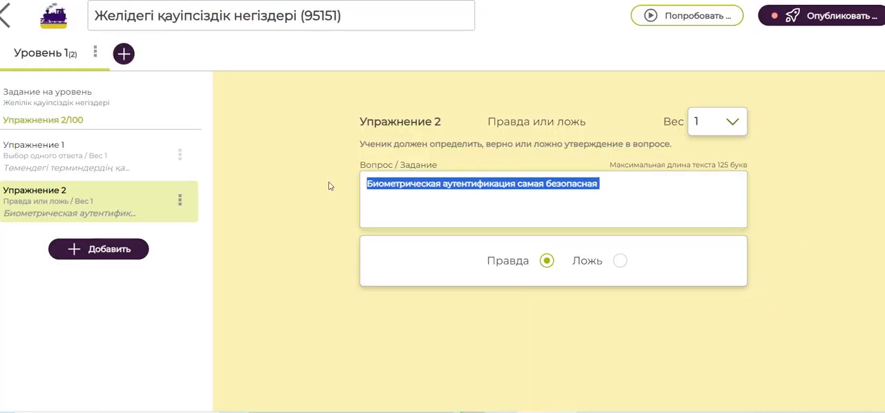
pyautogui.click(426, 223)
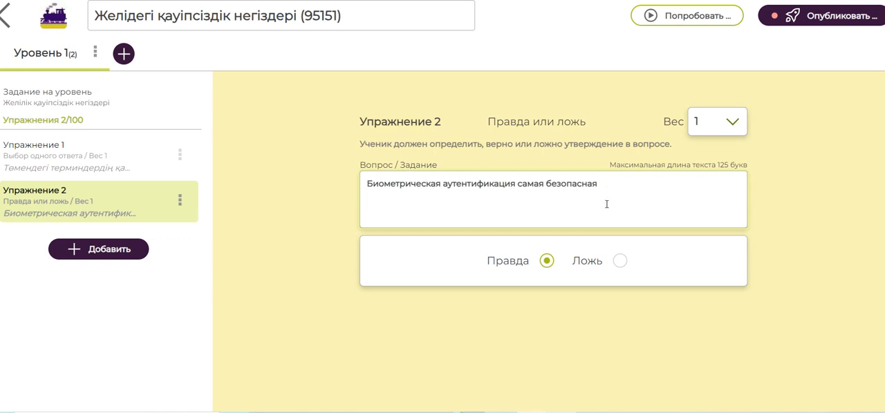
pyautogui.moveTo(614, 186); pyautogui.dragTo(336, 201)
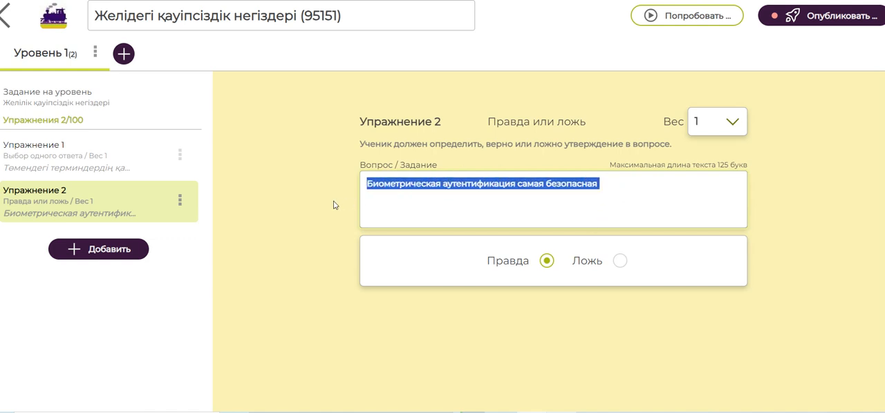
pyautogui.click(494, 199)
pyautogui.moveTo(616, 189); pyautogui.dragTo(338, 184)
# Switch the correct answer of exercise 2 to "Ложь" and back to "Правда"
pyautogui.click(620, 260)
pyautogui.click(546, 261)
pyautogui.click(620, 261)
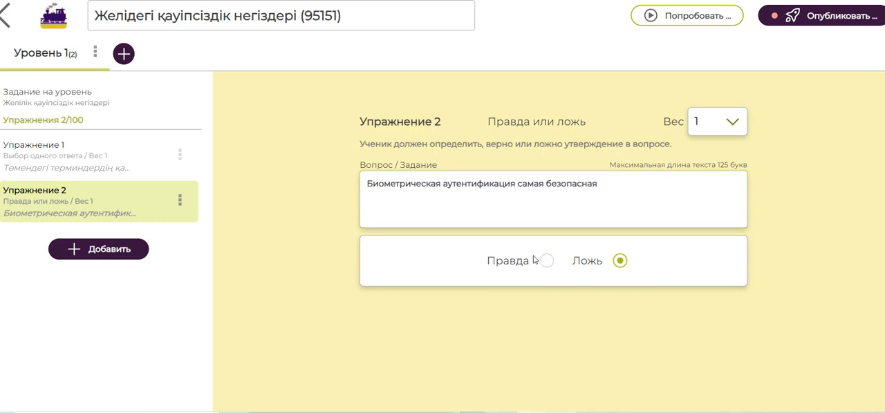
pyautogui.click(546, 261)
# Open the game's publishing details and set the age range to 7 - 15 лет
pyautogui.click(87, 249)
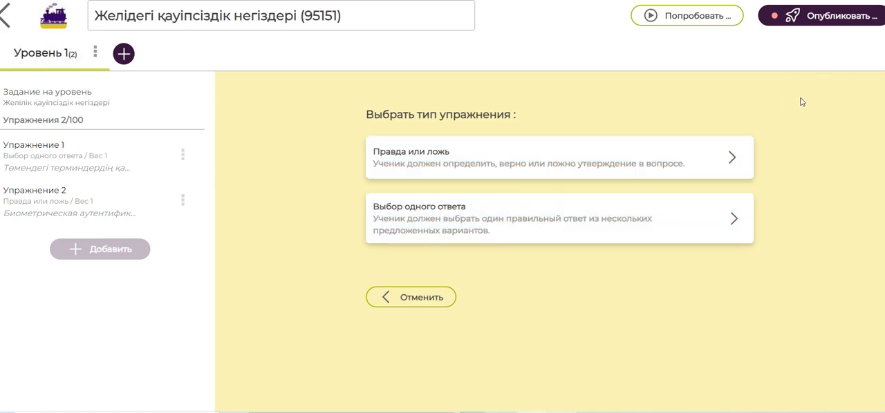
pyautogui.click(806, 22)
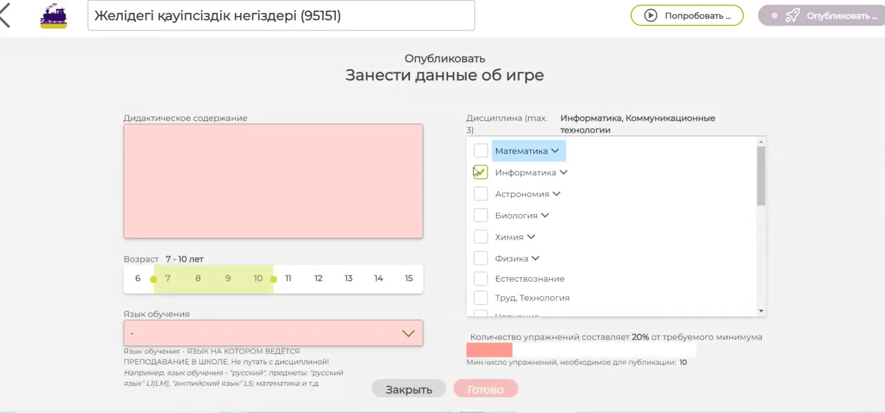
pyautogui.moveTo(273, 278); pyautogui.dragTo(424, 288)
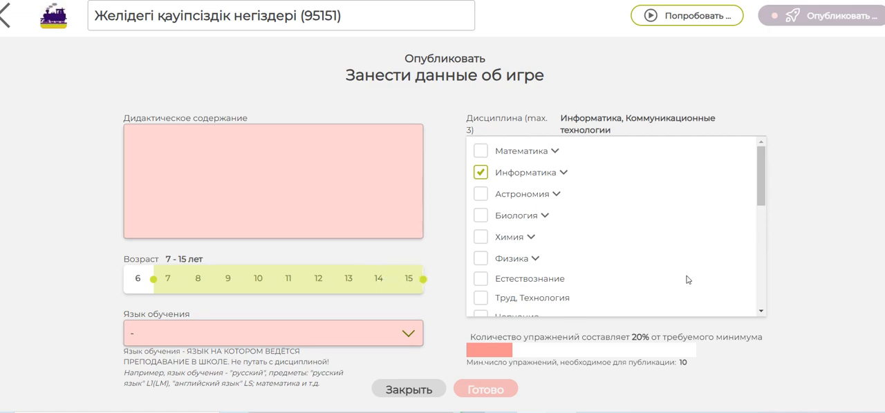
# Set the game's language of instruction to "казахский" and leave the publishing details
pyautogui.moveTo(762, 176); pyautogui.dragTo(761, 276)
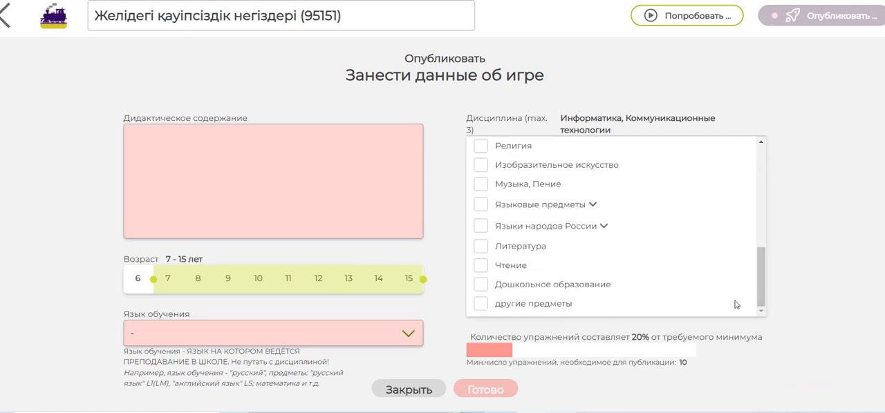
pyautogui.click(174, 333)
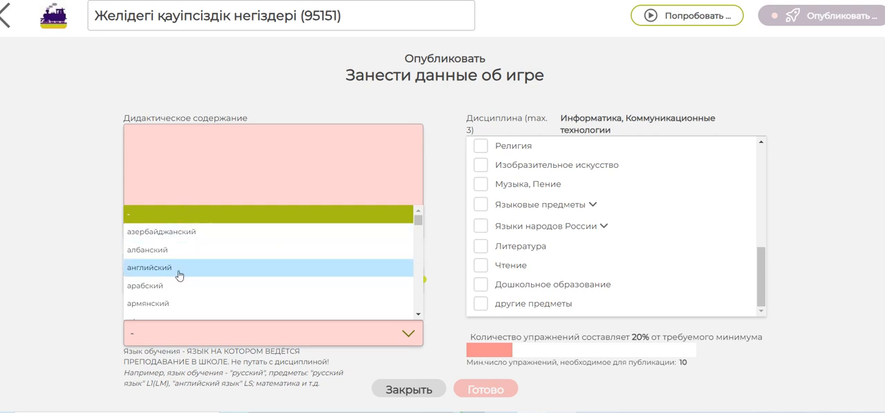
pyautogui.scroll(-1, 179, 276)
pyautogui.scroll(1, 179, 276)
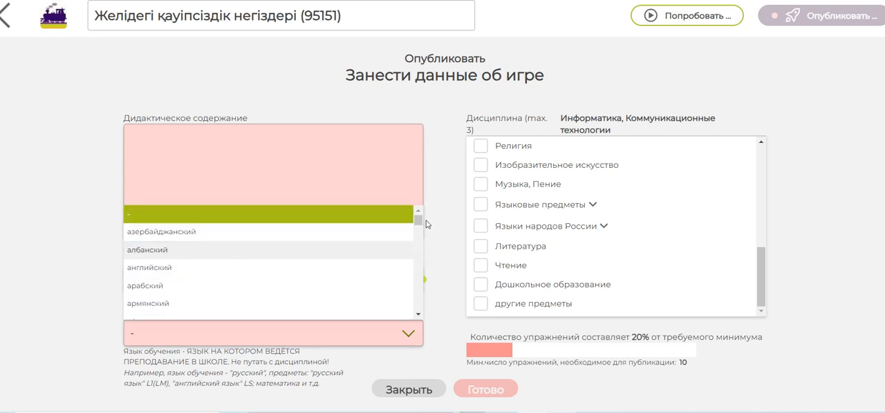
pyautogui.moveTo(420, 222); pyautogui.dragTo(416, 249)
pyautogui.click(174, 221)
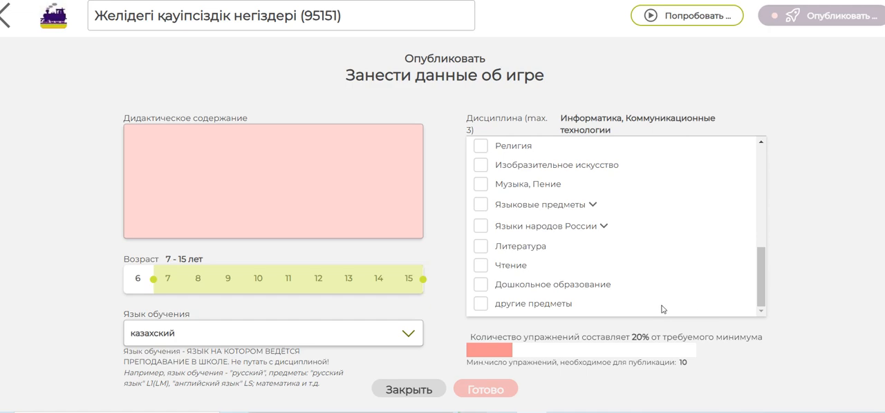
pyautogui.click(9, 16)
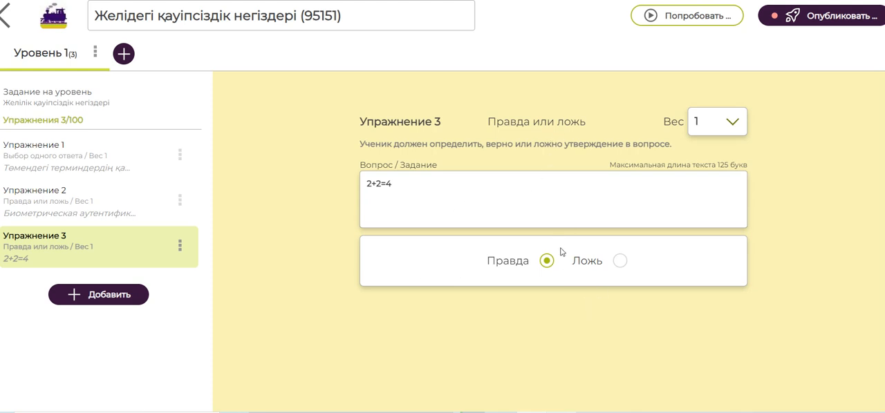
# Add exercise 4 as a "Правда или ложь" exercise with the statement "2+5=8" and the correct answer "Ложь"
pyautogui.click(106, 299)
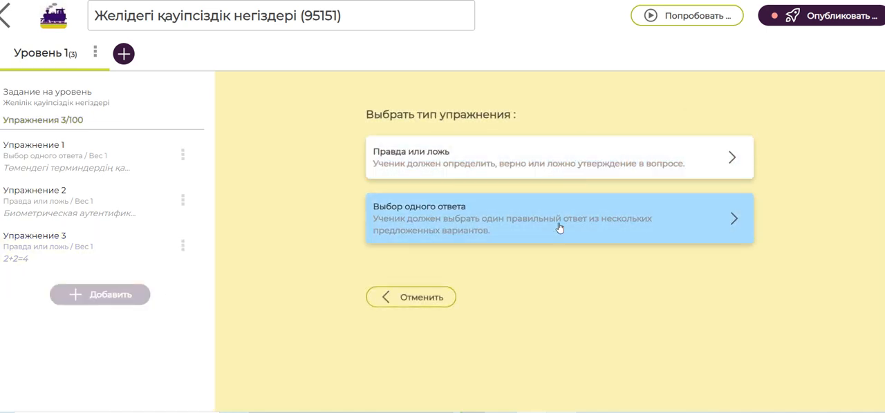
pyautogui.click(543, 169)
pyautogui.click(488, 188)
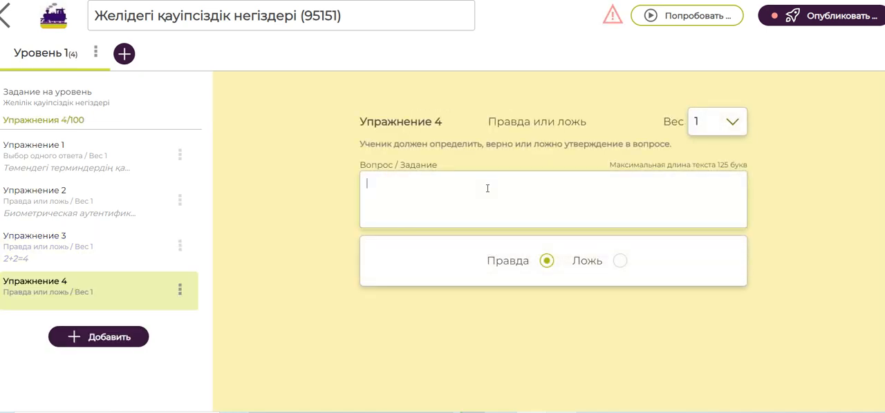
pyautogui.write('2+5=8')
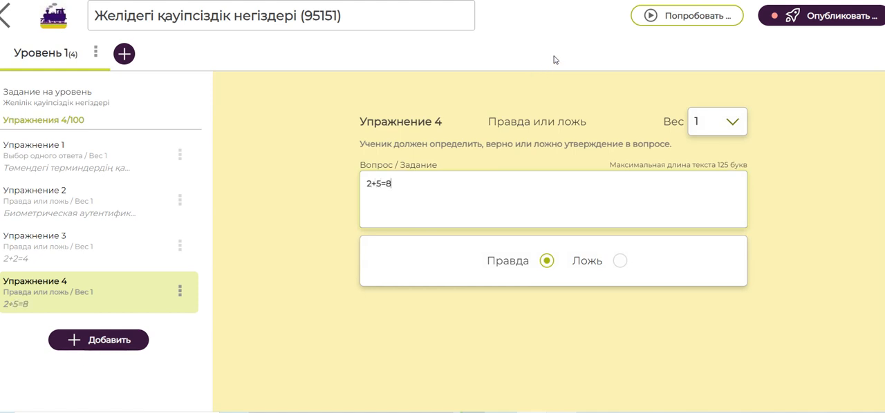
pyautogui.click(620, 268)
# Add exercise 5 as a "Выбор одного ответа" exercise with the question "15+15=" and the answers 25, 35, 30 and 20
pyautogui.click(103, 340)
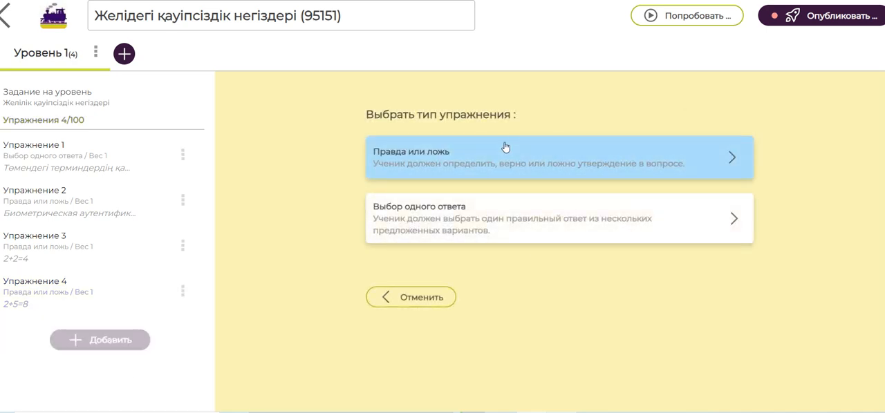
pyautogui.click(456, 223)
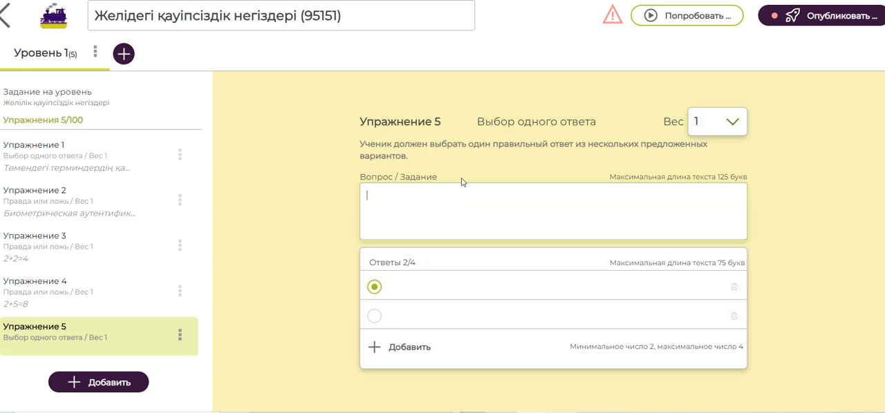
pyautogui.write('15+15=')
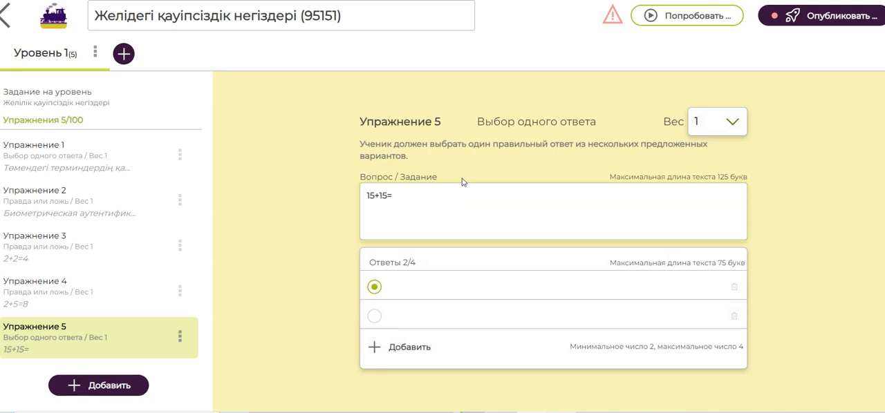
pyautogui.click(432, 289)
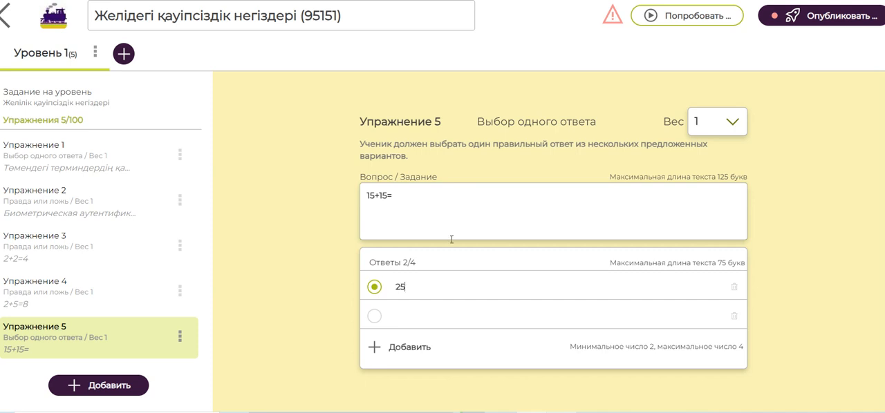
pyautogui.click(435, 318)
pyautogui.write('35')
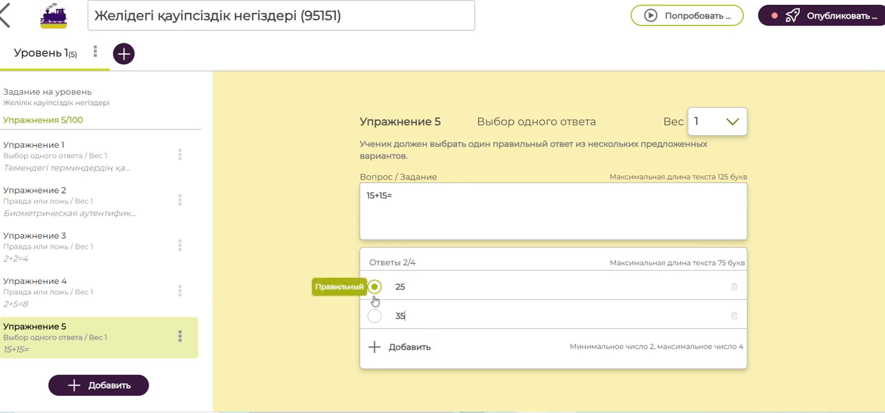
pyautogui.click(429, 345)
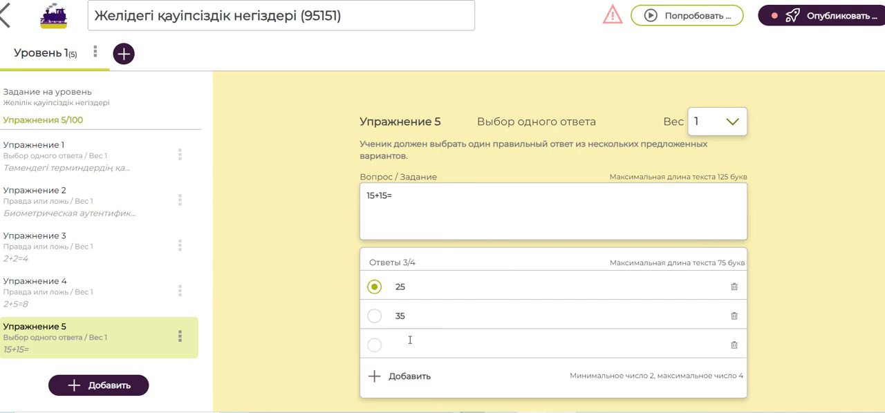
pyautogui.write('30')
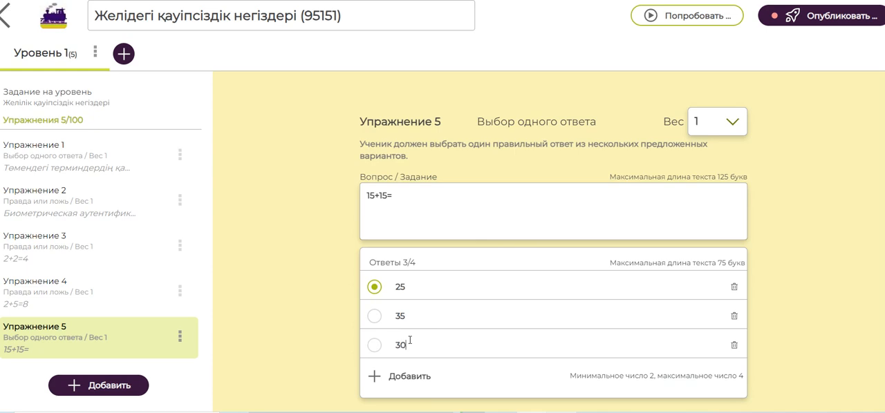
pyautogui.click(397, 381)
pyautogui.write('20')
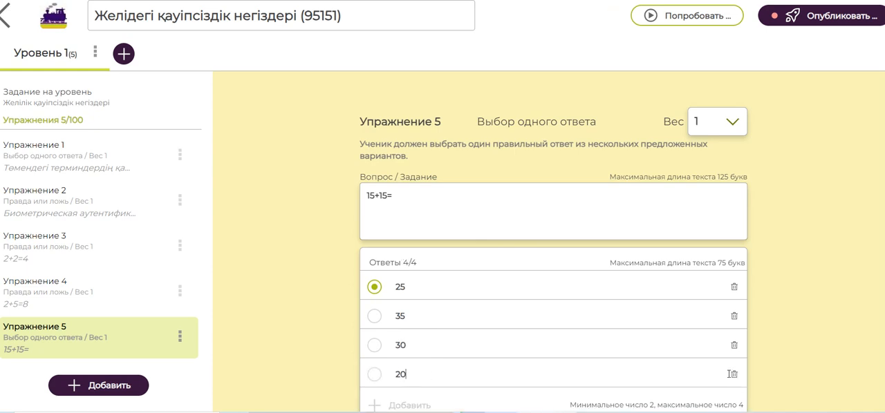
# Add exercise 6 as a "Правда или ложь" exercise with the statement "10+10=25" and the correct answer "Ложь"
pyautogui.scroll(-1, 397, 381)
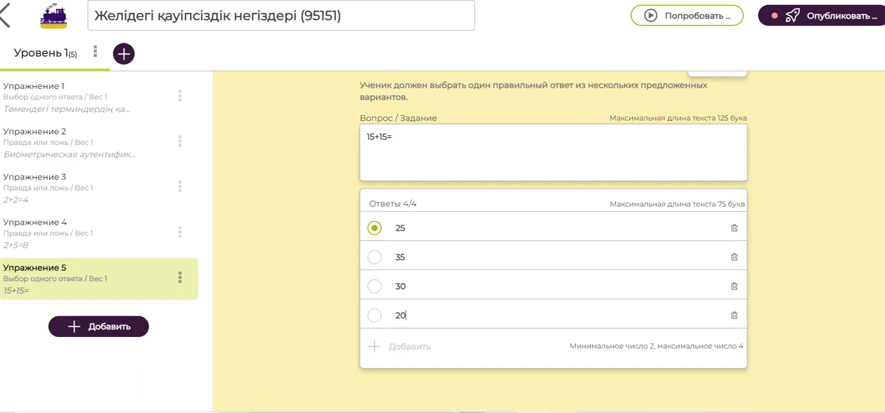
pyautogui.click(97, 331)
pyautogui.click(459, 170)
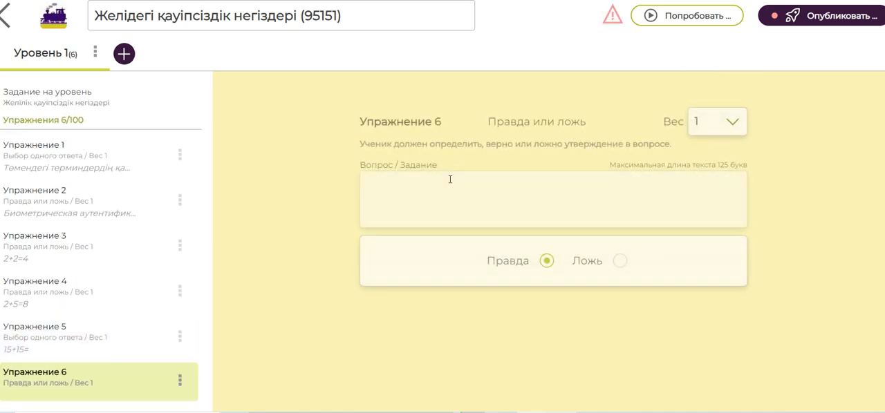
pyautogui.write('10+10=25')
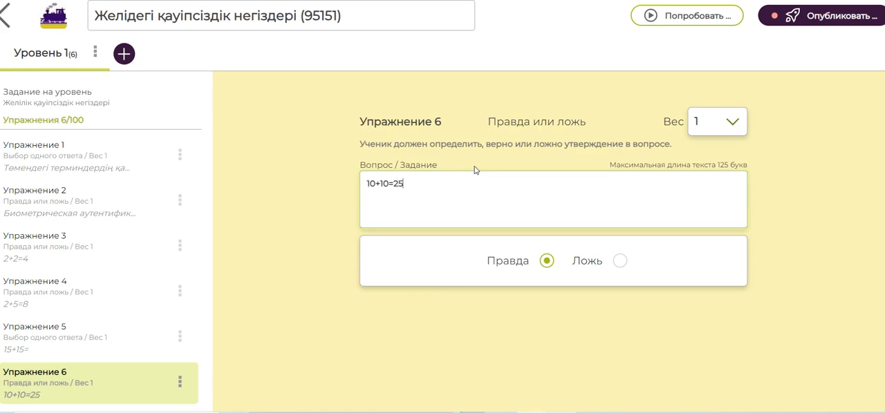
pyautogui.click(619, 261)
# Check the exercise requirement in the publishing details, return to the list of games and reopen the game
pyautogui.click(819, 15)
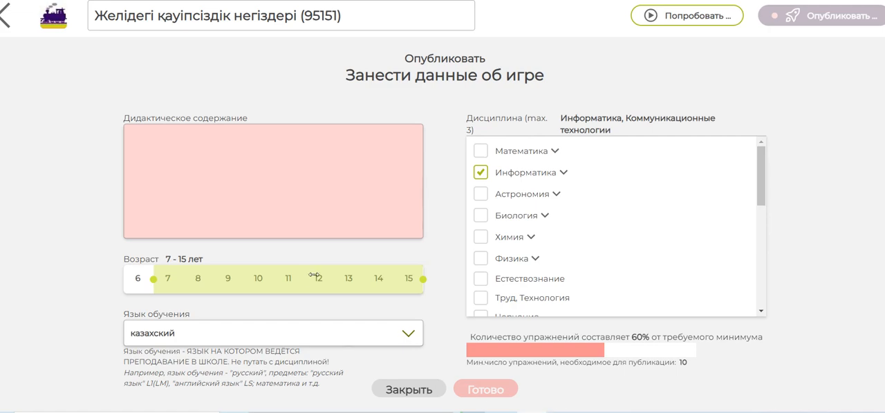
pyautogui.click(5, 11)
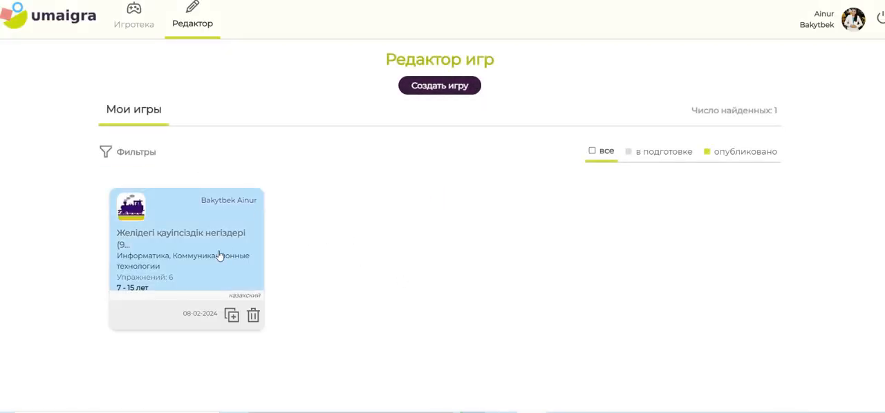
pyautogui.click(220, 262)
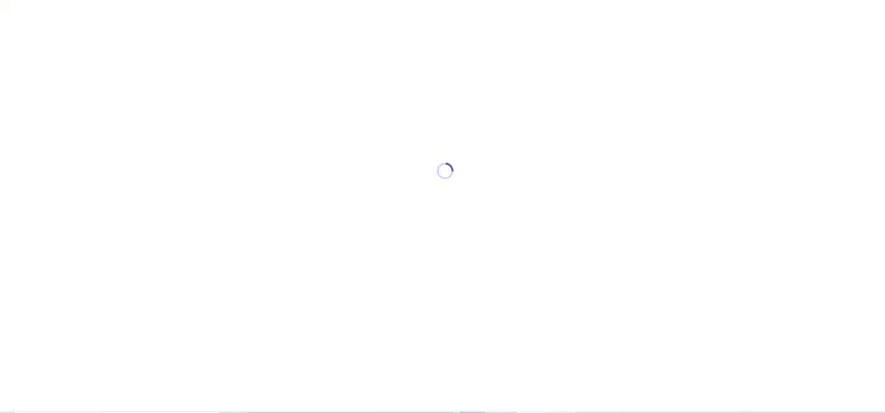
pyautogui.click(573, 412)
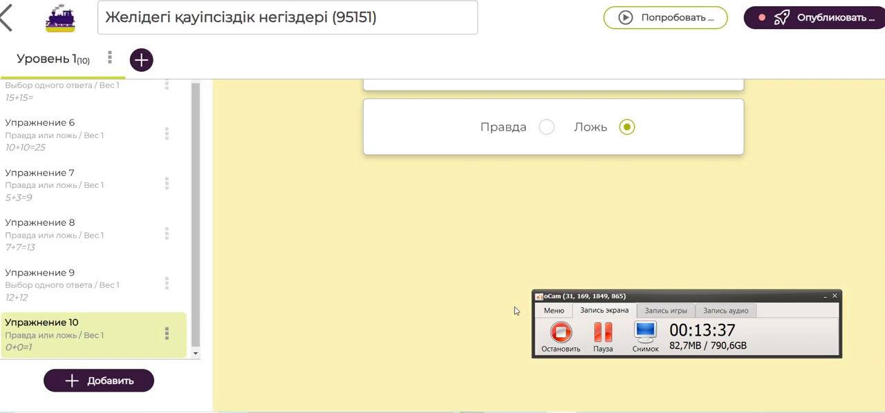
pyautogui.click(461, 297)
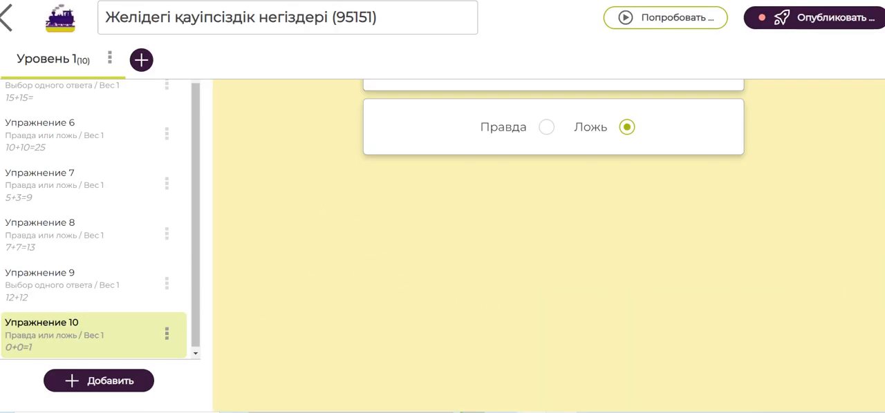
# Add two empty levels after level 1 of the game
pyautogui.scroll(3, 549, 276)
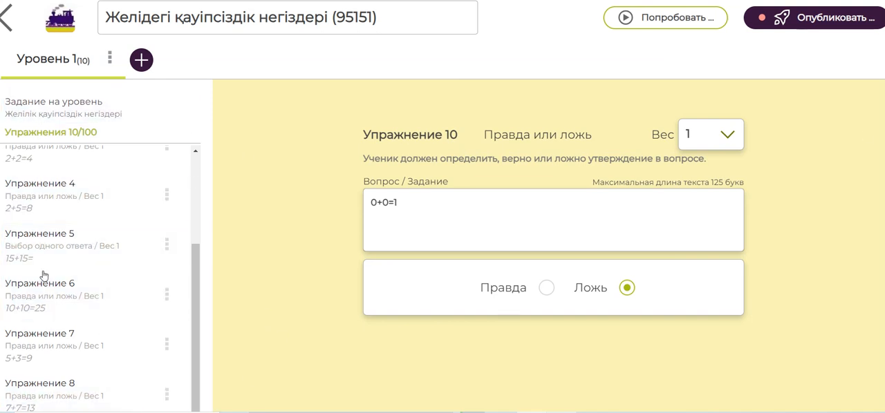
pyautogui.click(142, 60)
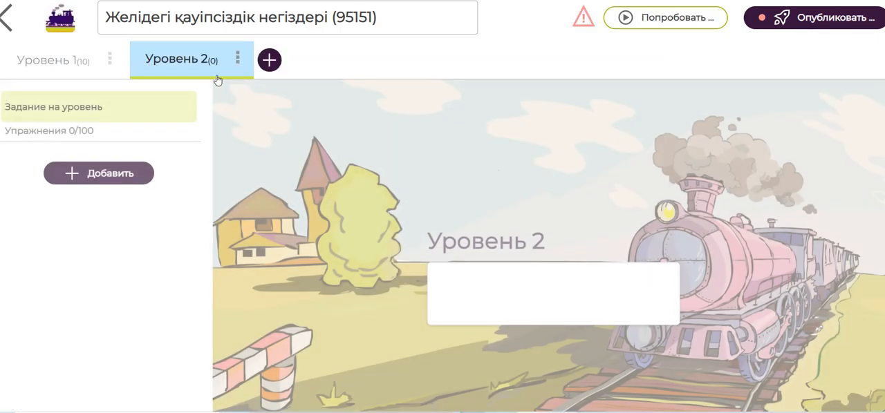
pyautogui.click(272, 62)
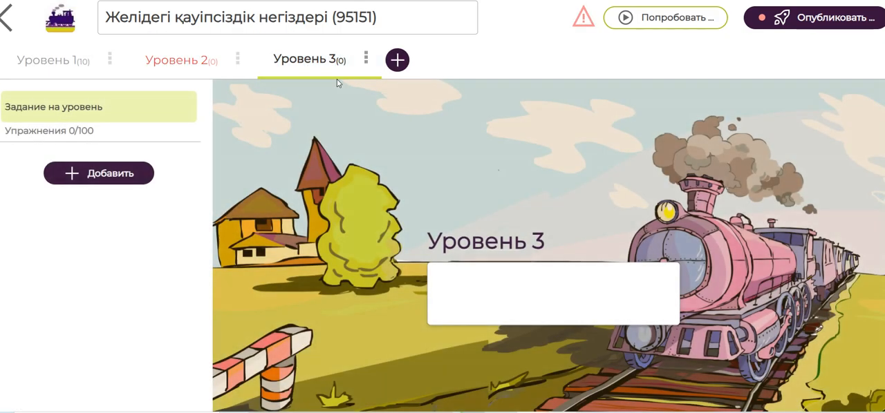
# Delete both empty levels, keeping only level 1
pyautogui.click(237, 61)
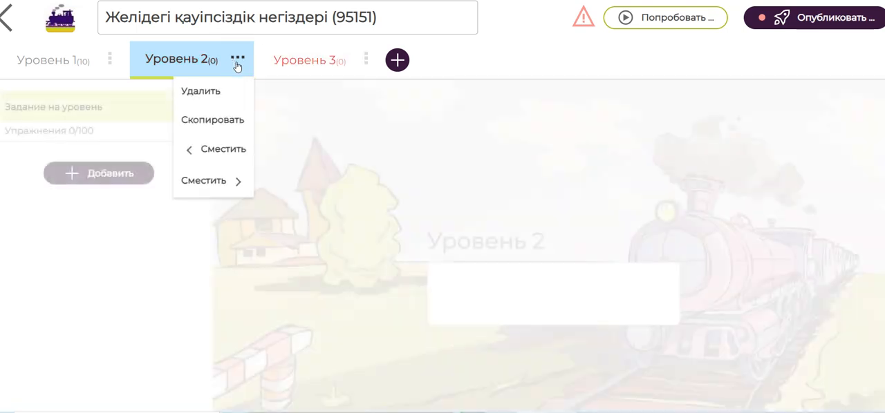
pyautogui.click(222, 90)
pyautogui.click(237, 59)
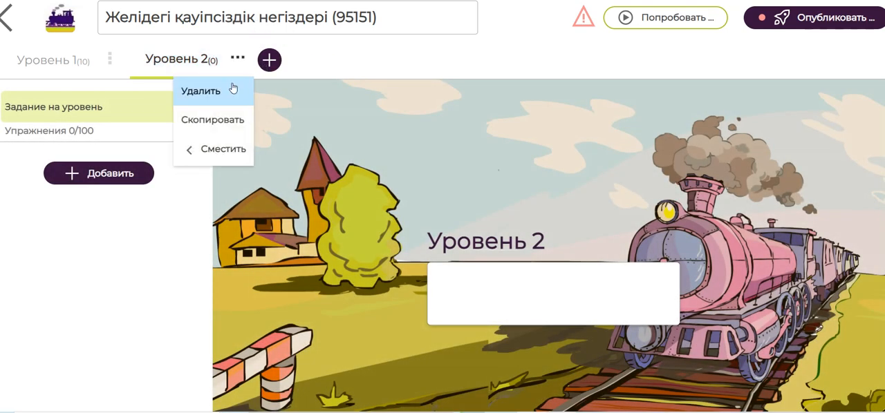
pyautogui.click(215, 98)
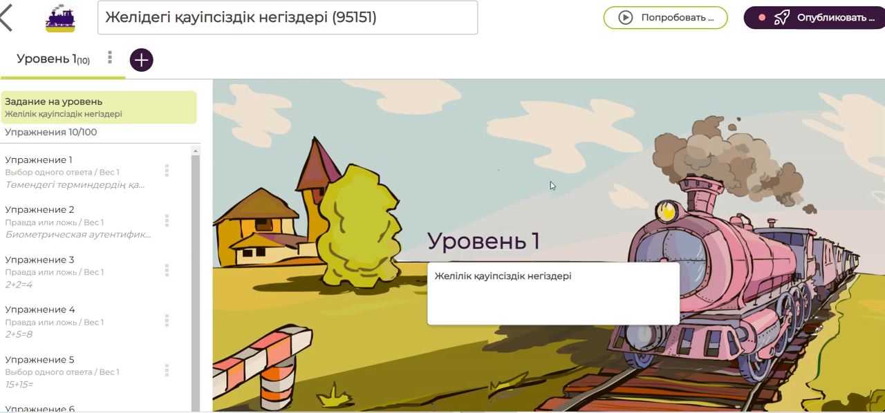
# Review the exercise list, open the publishing details and examine the exercise requirement and the list of disciplines
pyautogui.scroll(-3, 546, 245)
pyautogui.scroll(3, 546, 246)
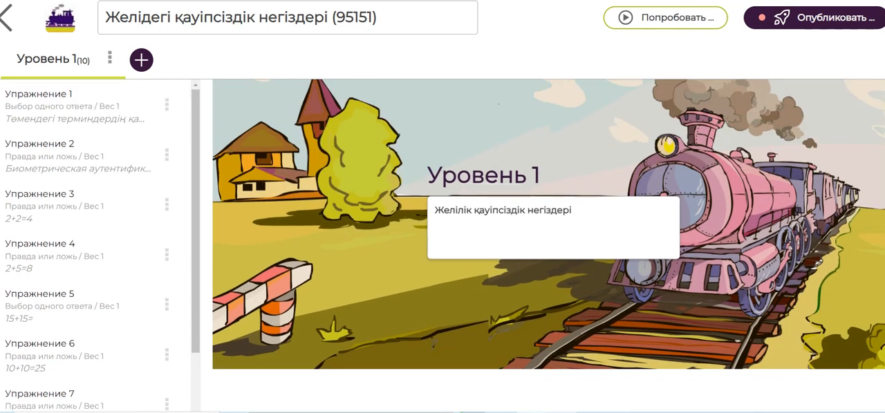
pyautogui.scroll(-3, 546, 246)
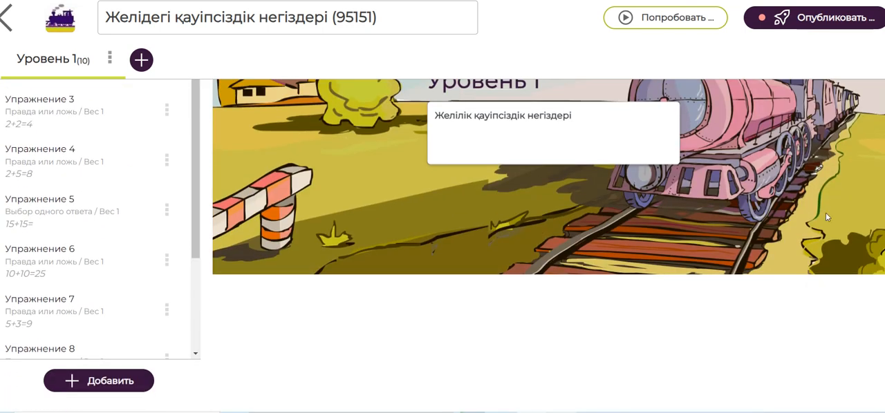
pyautogui.click(838, 19)
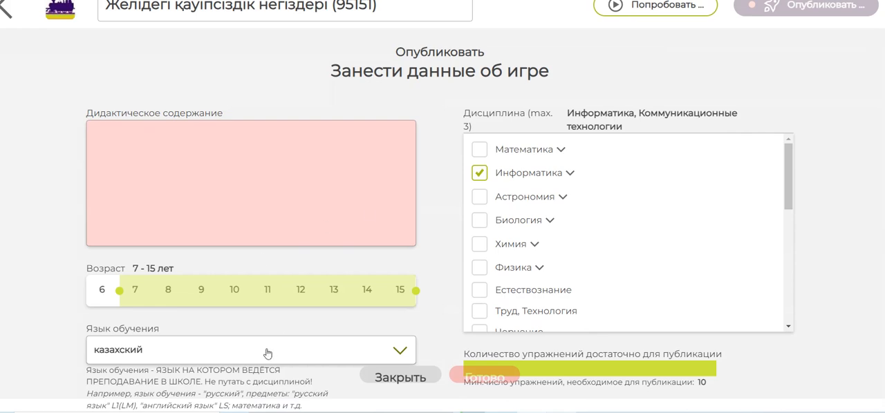
pyautogui.scroll(1, 339, 345)
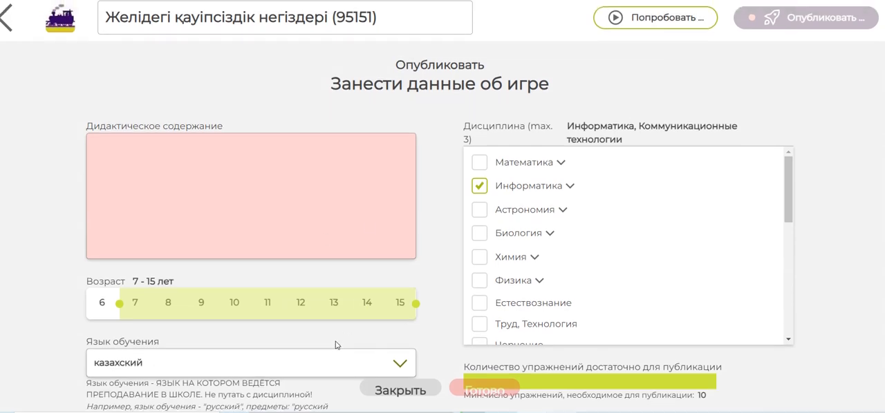
pyautogui.scroll(-1, 443, 206)
pyautogui.scroll(-3, 783, 178)
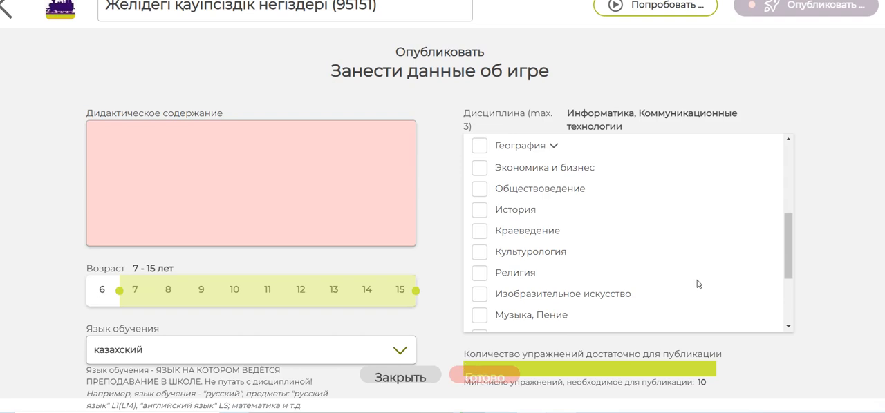
# Look through the list of disciplines once more and reload the game page to reopen its publishing details
pyautogui.scroll(1, 794, 108)
pyautogui.scroll(-1, 701, 89)
pyautogui.click(346, 2)
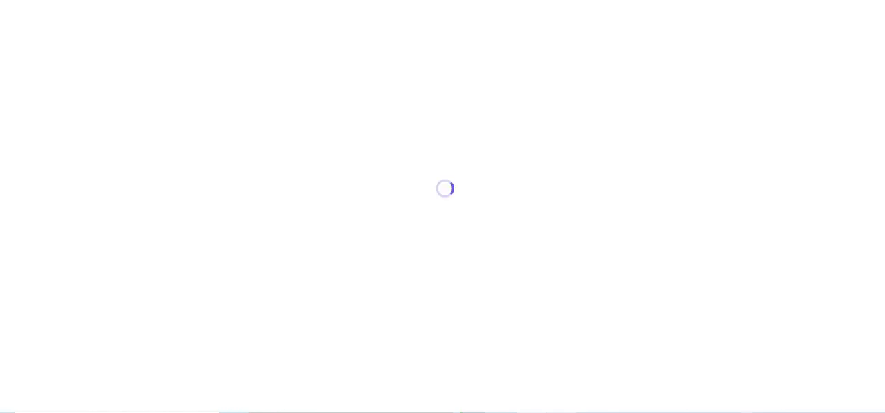
pyautogui.click(561, 412)
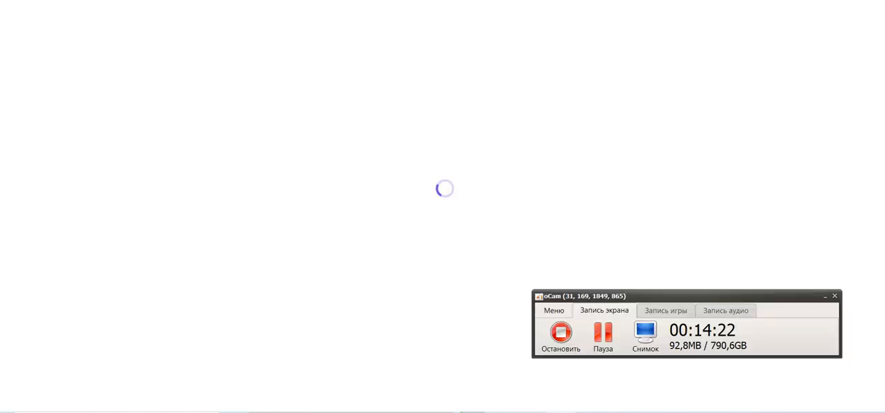
pyautogui.click(610, 335)
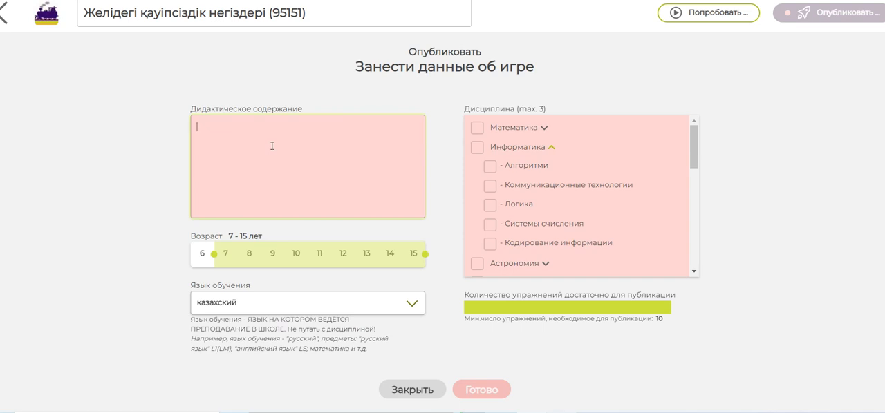
# Enter 123 as the game's didactic content, and check the available disciplines and teaching languages
pyautogui.write('123')
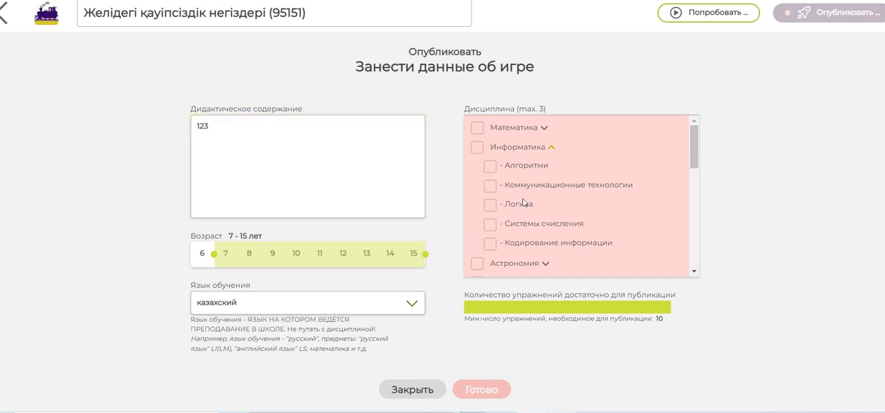
pyautogui.scroll(-5, 688, 151)
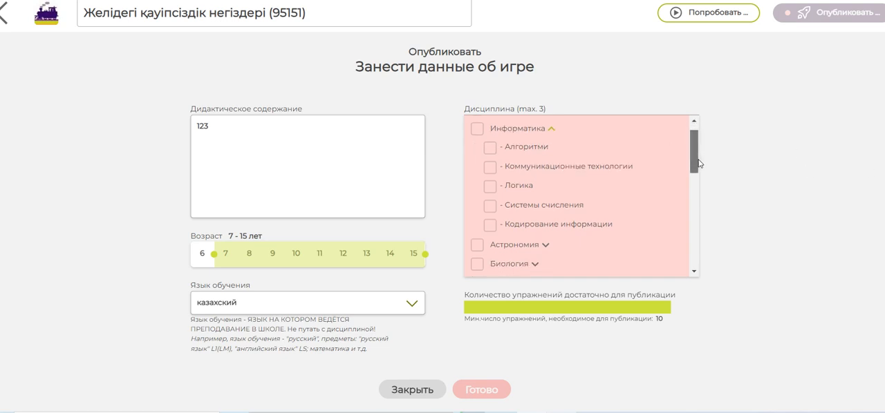
pyautogui.scroll(5, 689, 151)
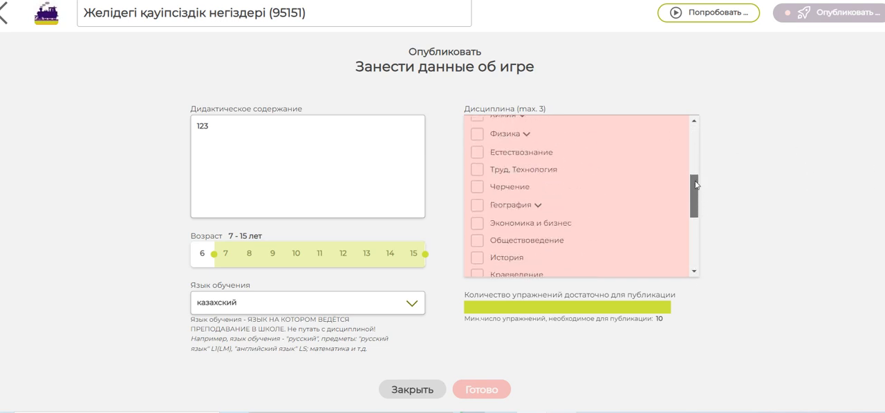
pyautogui.click(381, 311)
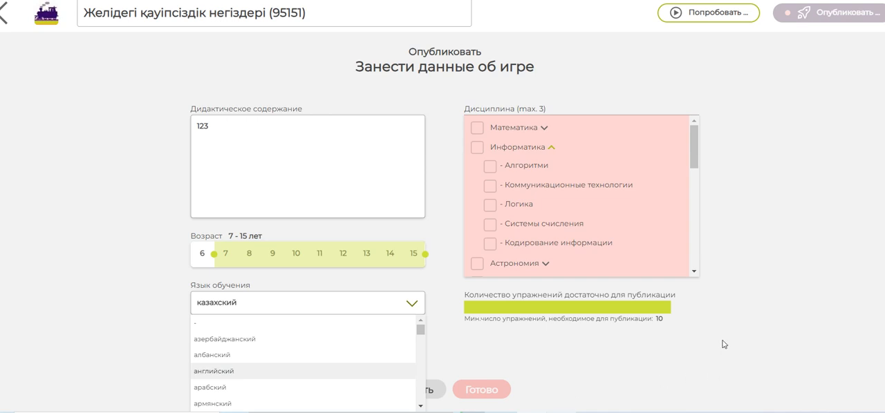
pyautogui.click(733, 253)
pyautogui.click(527, 128)
pyautogui.click(489, 146)
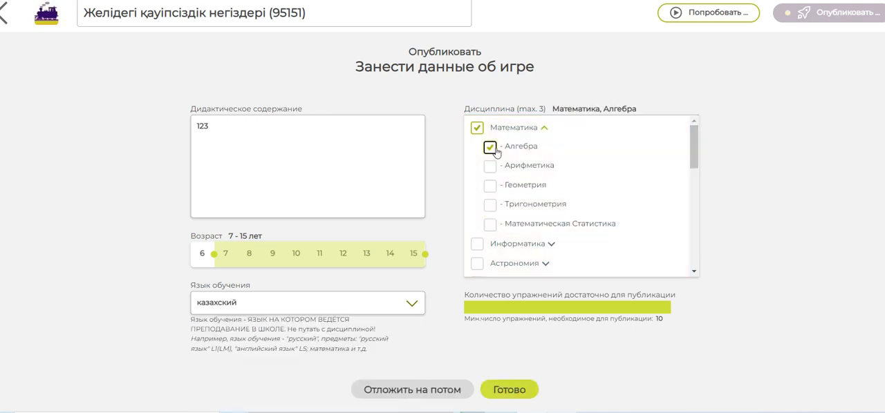
pyautogui.click(490, 167)
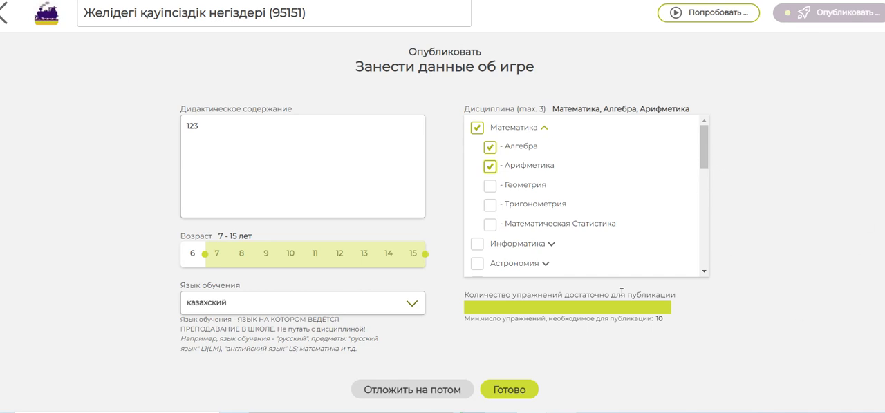
pyautogui.click(490, 146)
pyautogui.click(490, 167)
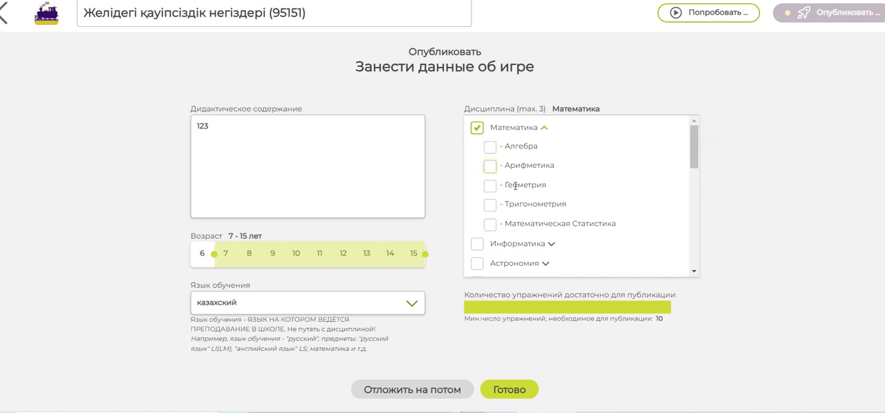
pyautogui.click(477, 128)
# Assign the disciplines Информатика, Коммуникационные технологии and Логика to the game and submit the publishing details
pyautogui.click(477, 148)
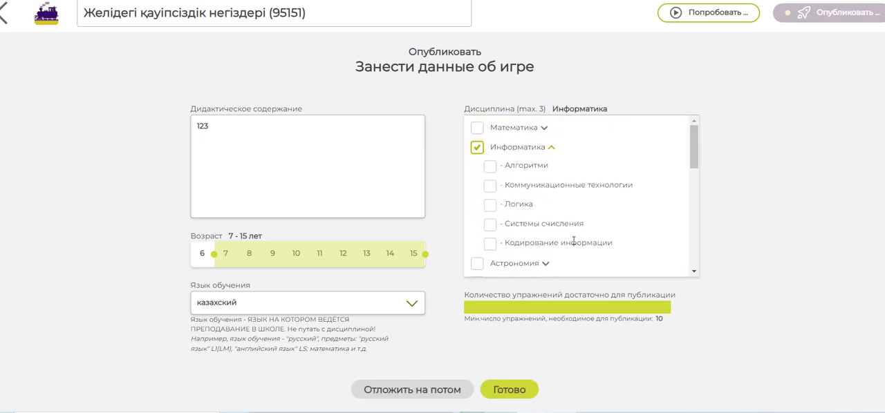
pyautogui.click(488, 186)
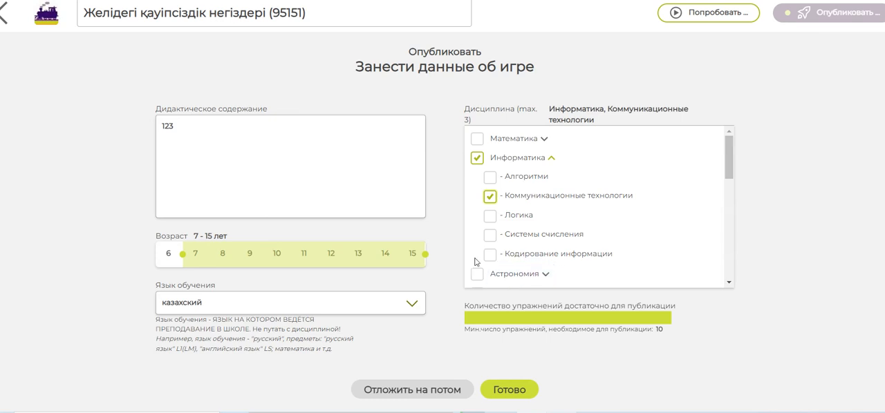
pyautogui.click(488, 215)
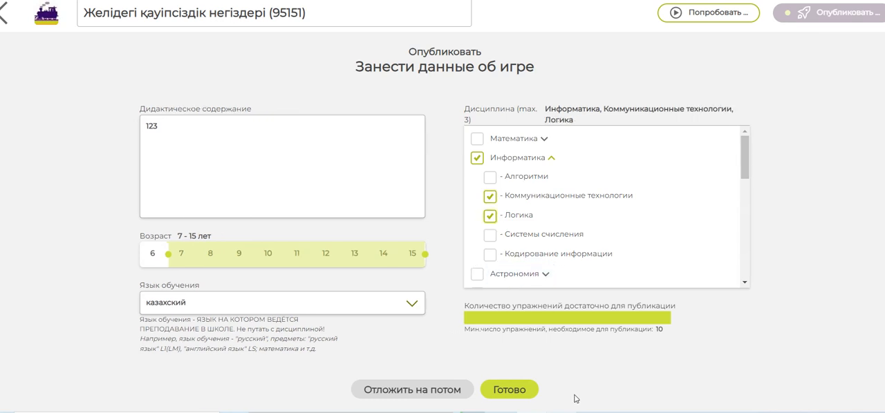
pyautogui.click(522, 391)
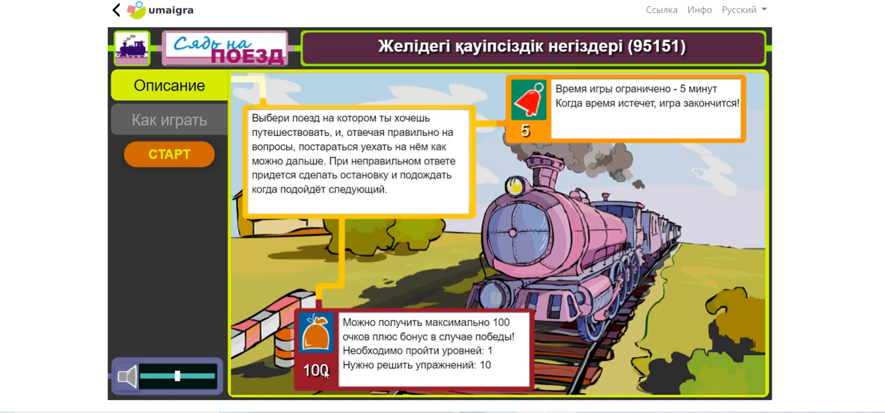
# Start playing level 1 of the game and answer the first four questions with бұзу, Правда, Правда and Ложь
pyautogui.click(159, 155)
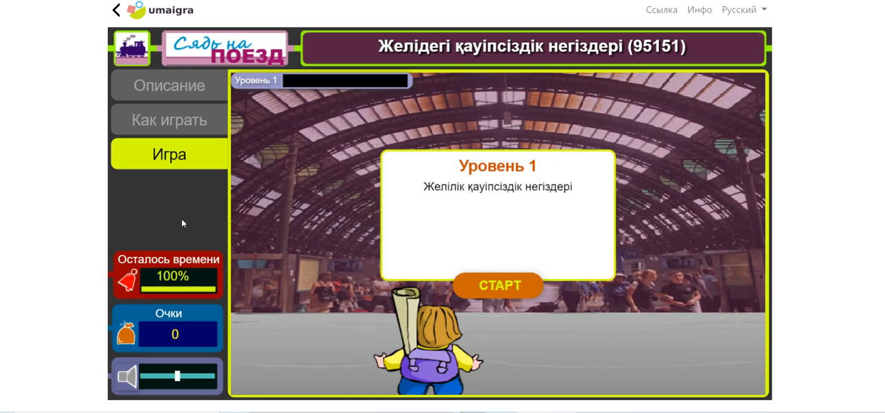
pyautogui.click(495, 294)
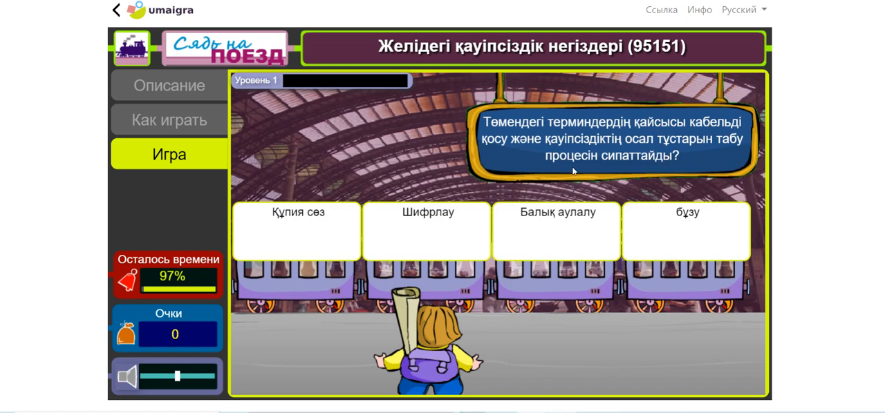
pyautogui.click(680, 247)
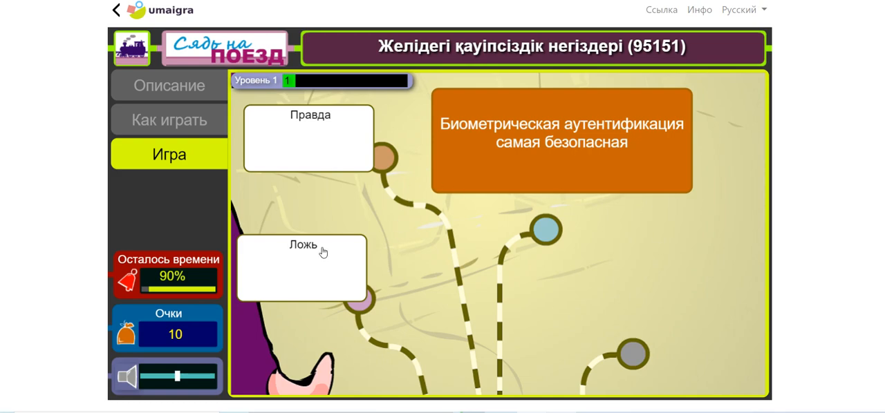
pyautogui.click(314, 140)
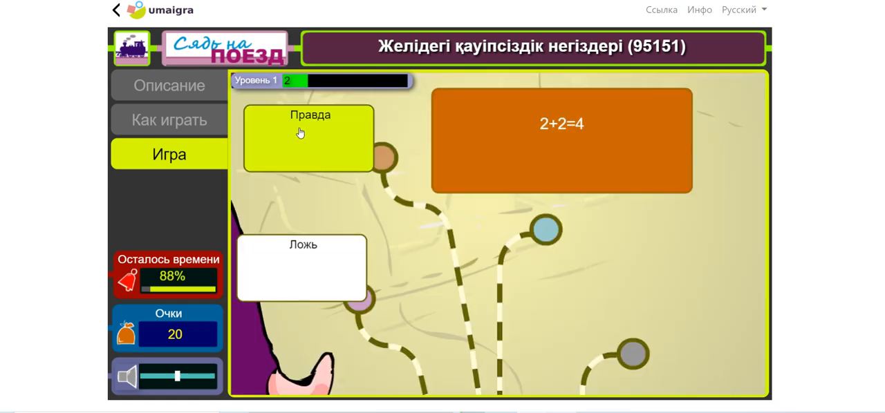
pyautogui.click(300, 134)
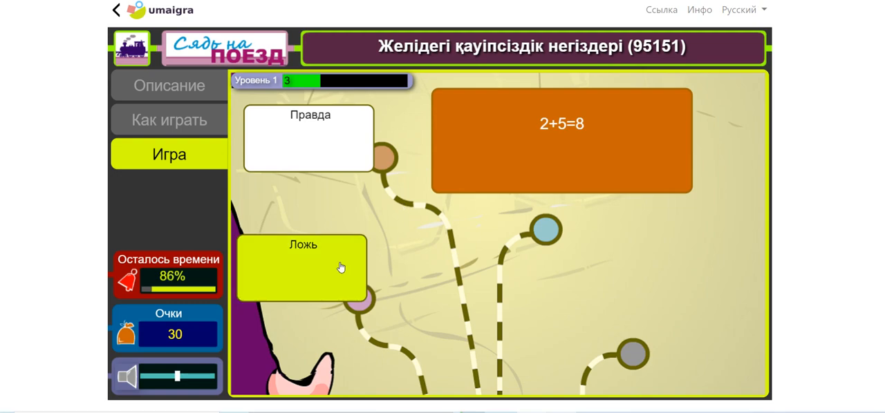
pyautogui.click(340, 266)
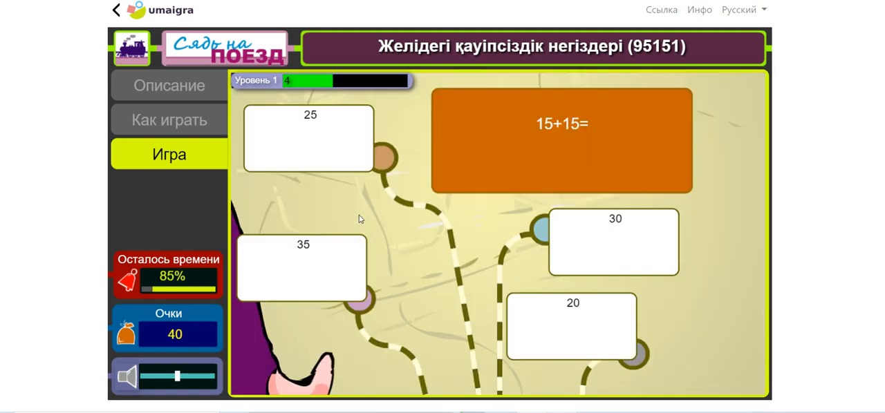
# Finish the game by answering the last six questions, choosing Правда for 10+10=25 and 0+0=1, Ложь for 5+3=9 and 7+7=13, and 24 for 12+12
pyautogui.click(332, 148)
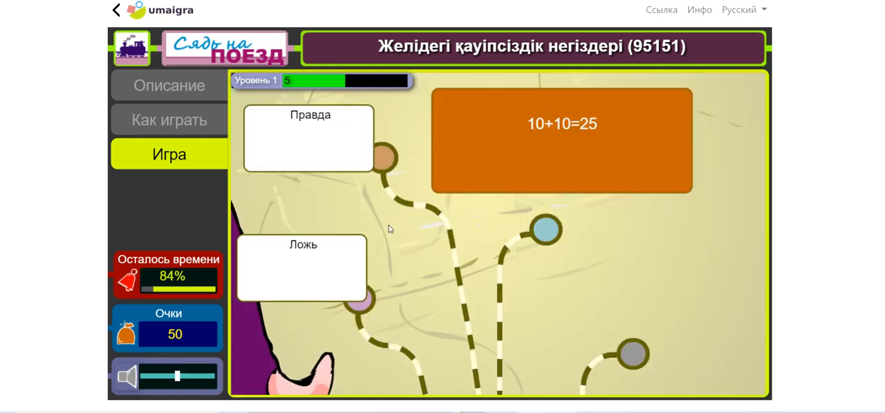
pyautogui.click(322, 136)
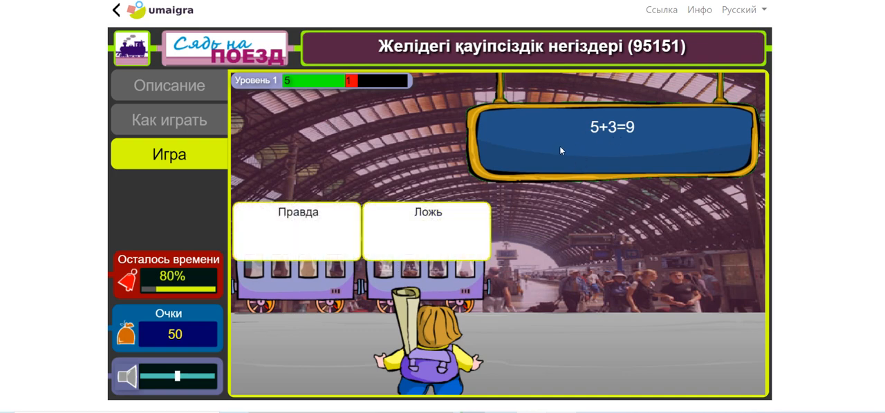
pyautogui.click(421, 228)
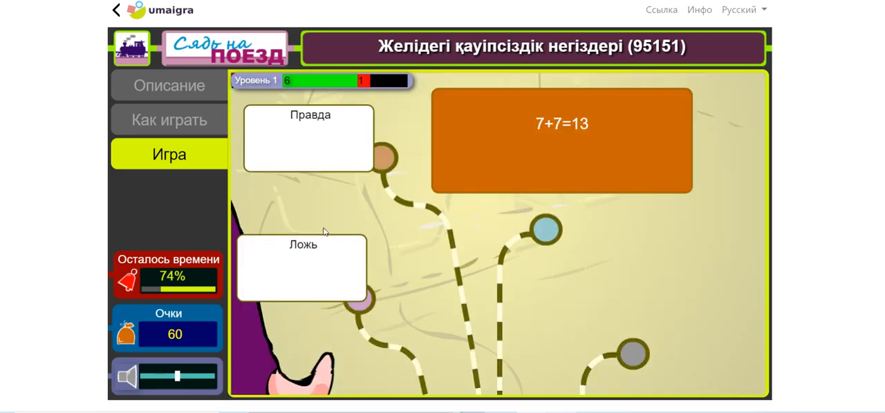
pyautogui.click(289, 271)
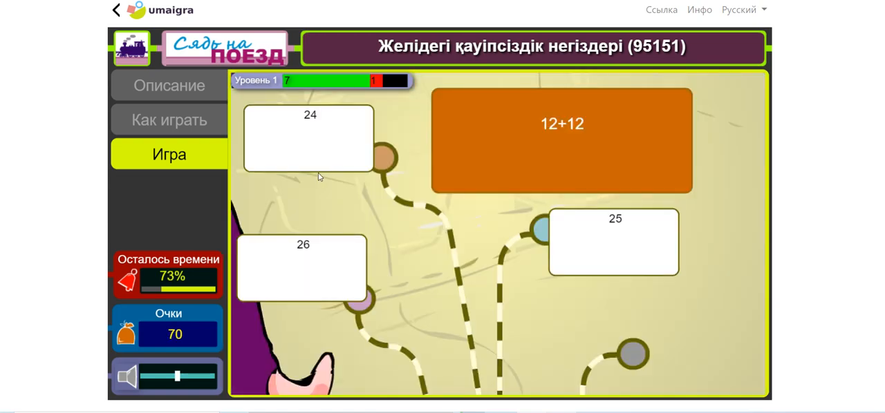
pyautogui.click(317, 158)
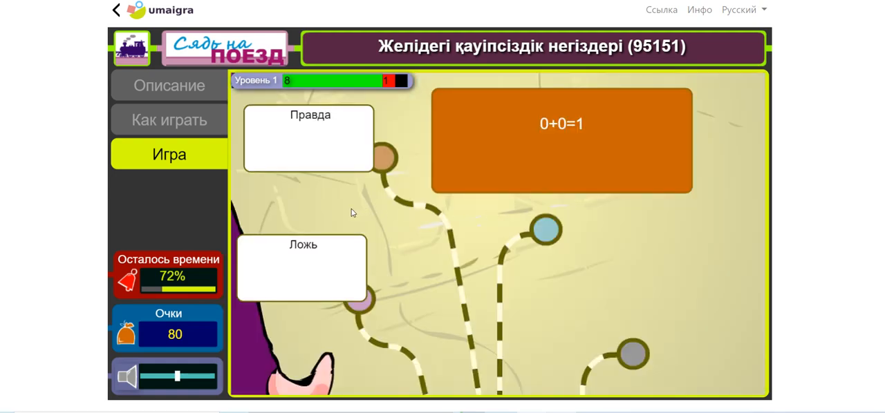
pyautogui.click(310, 147)
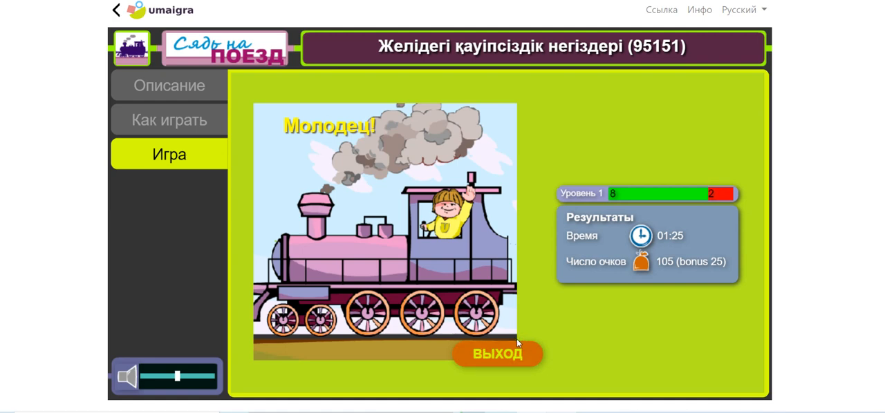
pyautogui.click(564, 412)
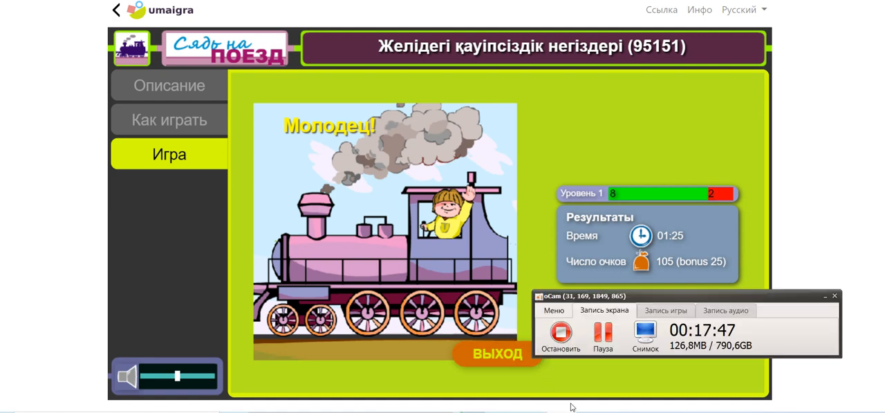